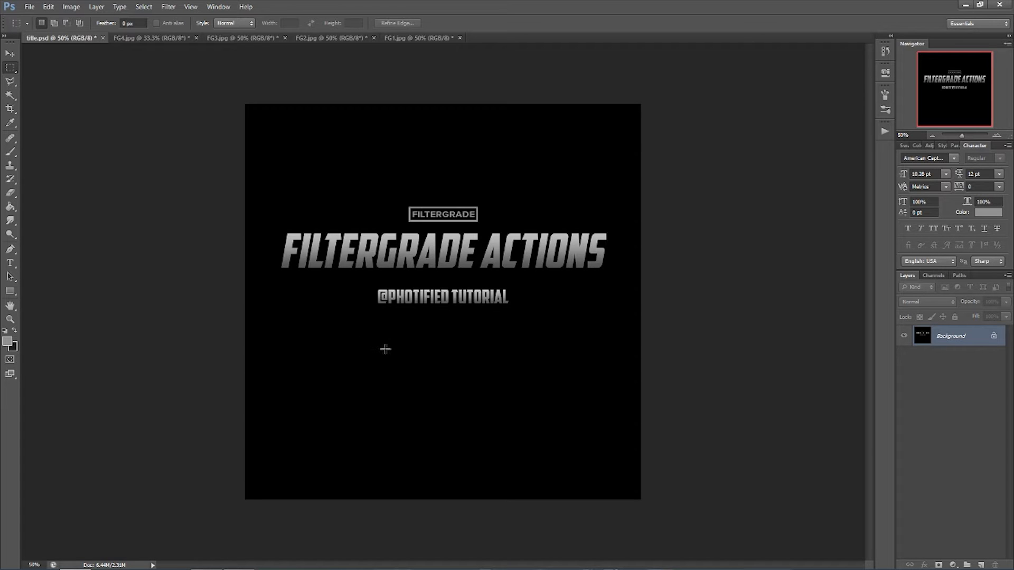
- Switch to the FG4.jpg atrium photo and show the four FilterGrade action sets
{"action": "left_click", "coordinate": [168, 38]}
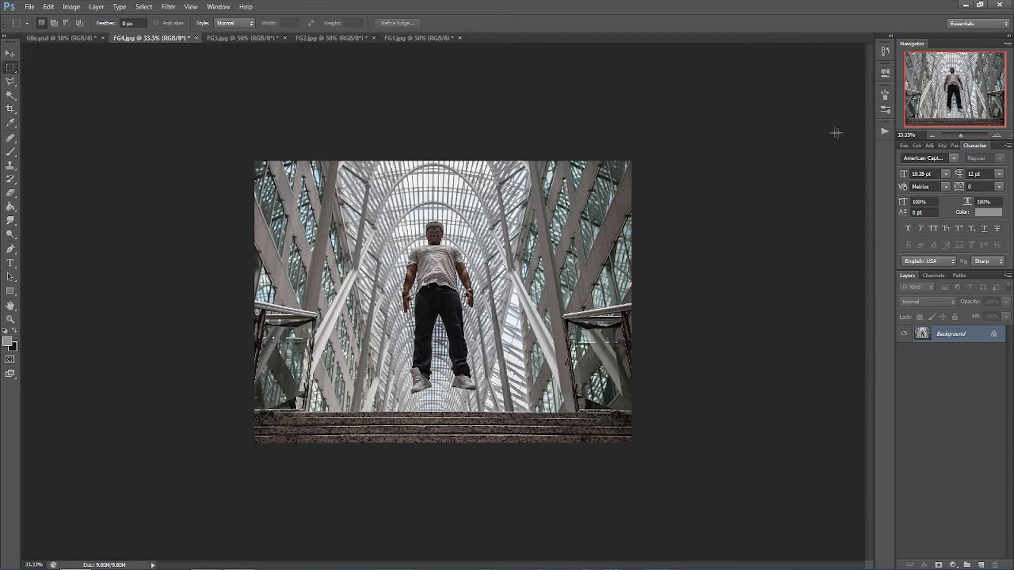
{"action": "left_click", "coordinate": [885, 132]}
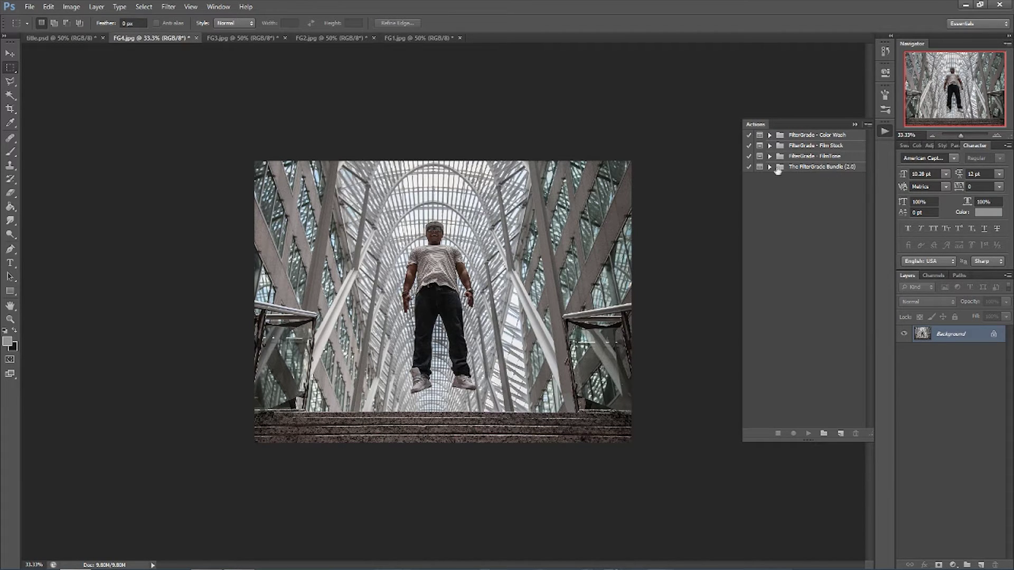
- Dock the Actions list as a standing panel via Window > Actions and select The FilterGrade Bundle (2.0)
{"action": "left_click", "coordinate": [856, 125]}
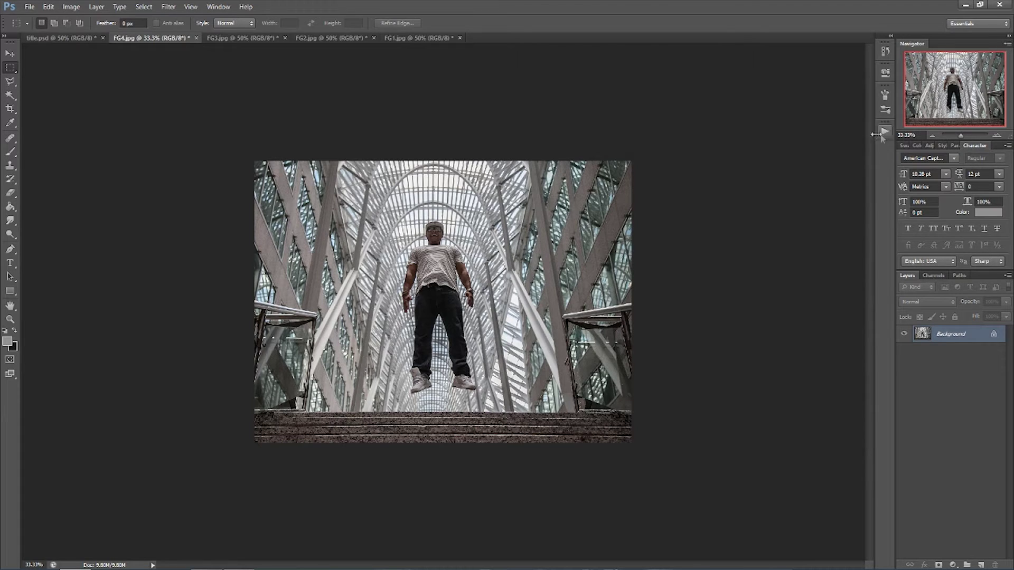
{"action": "left_click", "coordinate": [217, 7]}
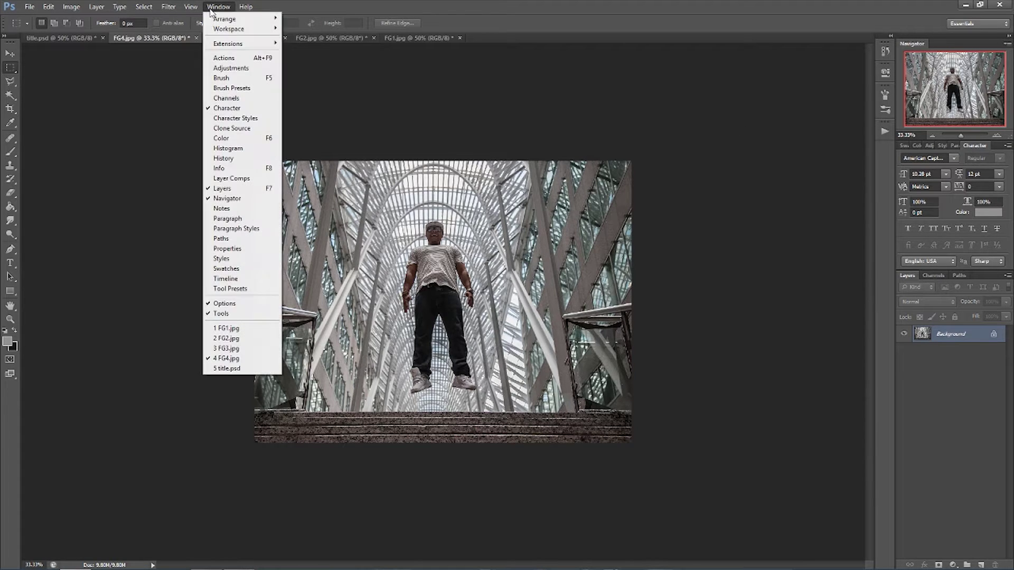
{"action": "left_click", "coordinate": [230, 59]}
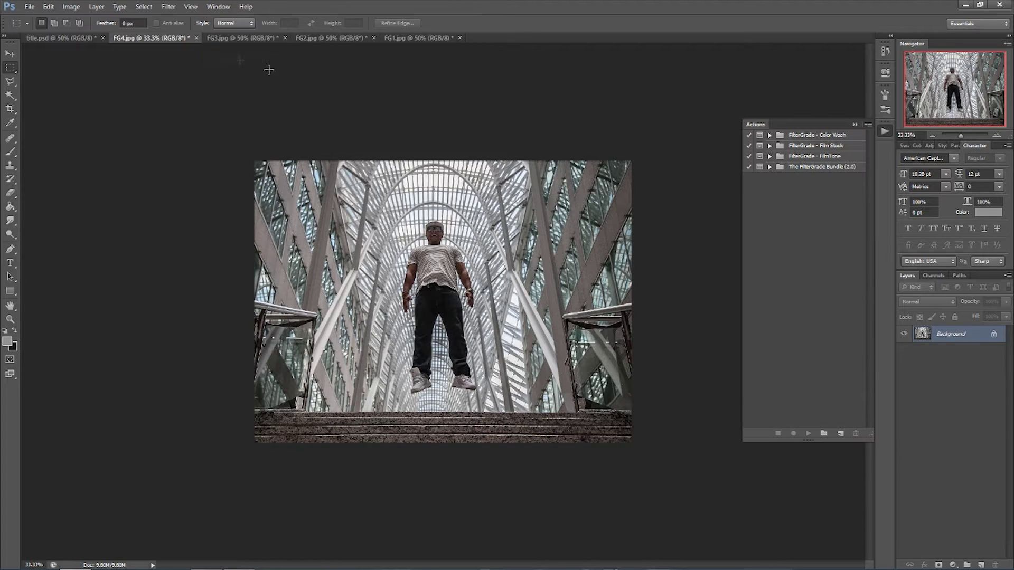
{"action": "left_click", "coordinate": [800, 168]}
- Play Play All - Black & White Series from The FilterGrade Bundle (2.0) on FG4, continuing past its message
{"action": "left_click", "coordinate": [769, 167]}
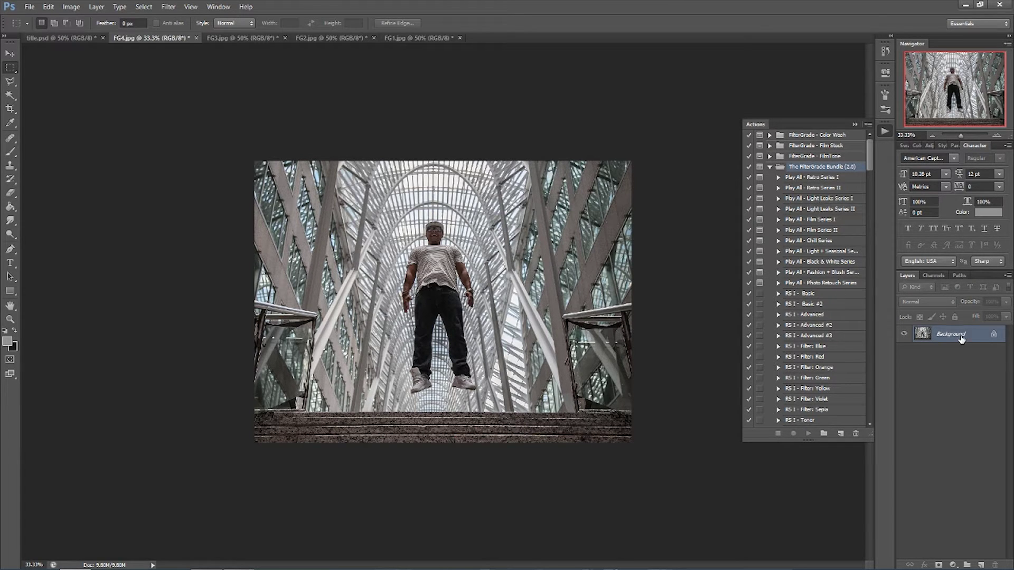
{"action": "left_click", "coordinate": [815, 263]}
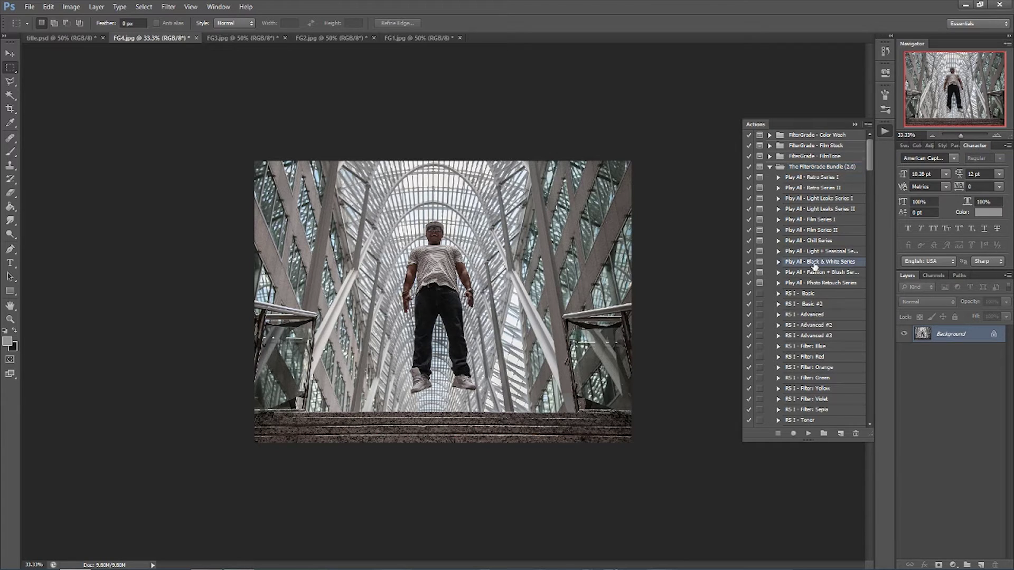
{"action": "left_click", "coordinate": [778, 263]}
{"action": "scroll", "coordinate": [821, 316], "scroll_direction": "down", "scroll_amount": 3}
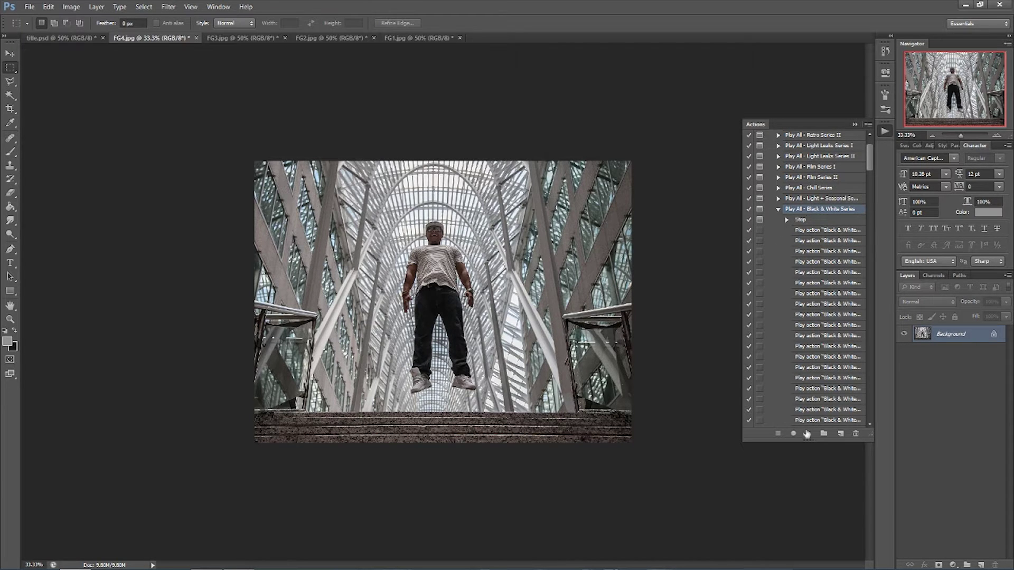
{"action": "left_click", "coordinate": [808, 433]}
{"action": "left_click", "coordinate": [482, 247]}
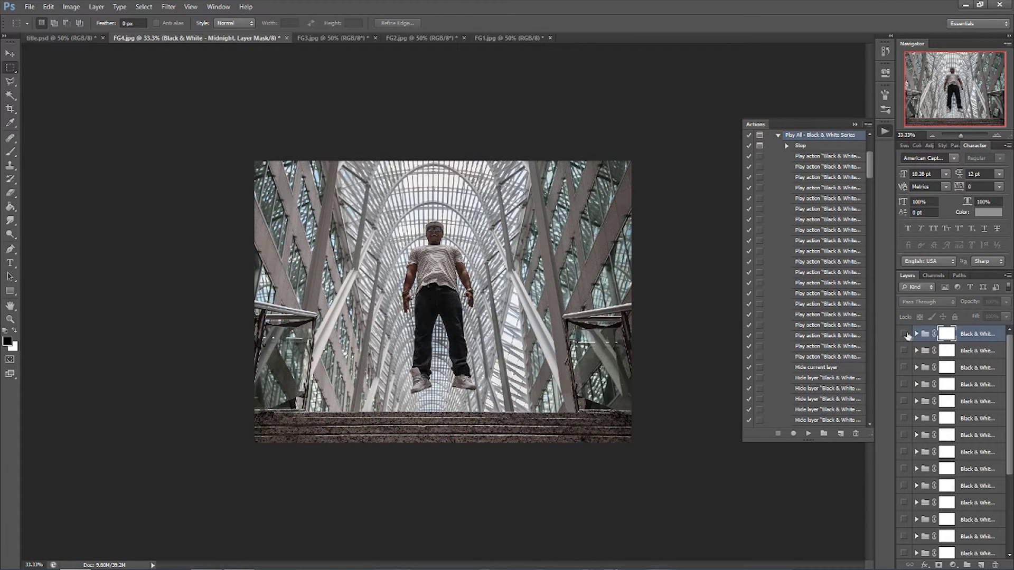
{"action": "left_click", "coordinate": [904, 334]}
- Preview the top black-and-white looks and delete the Golden Tint #3 group
{"action": "left_click", "coordinate": [904, 333]}
{"action": "left_click", "coordinate": [925, 337]}
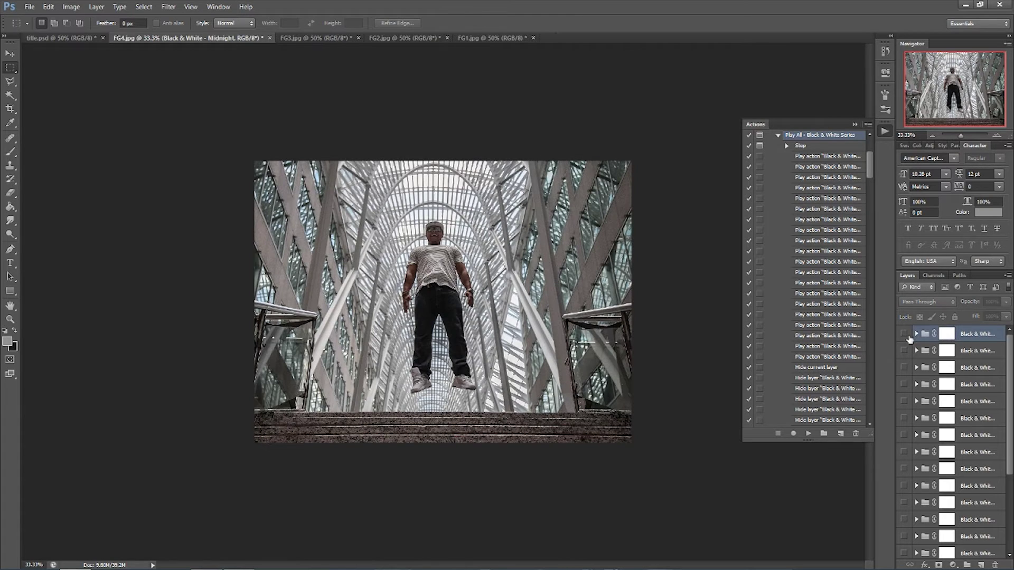
{"action": "left_click", "coordinate": [915, 335]}
{"action": "left_click", "coordinate": [903, 334]}
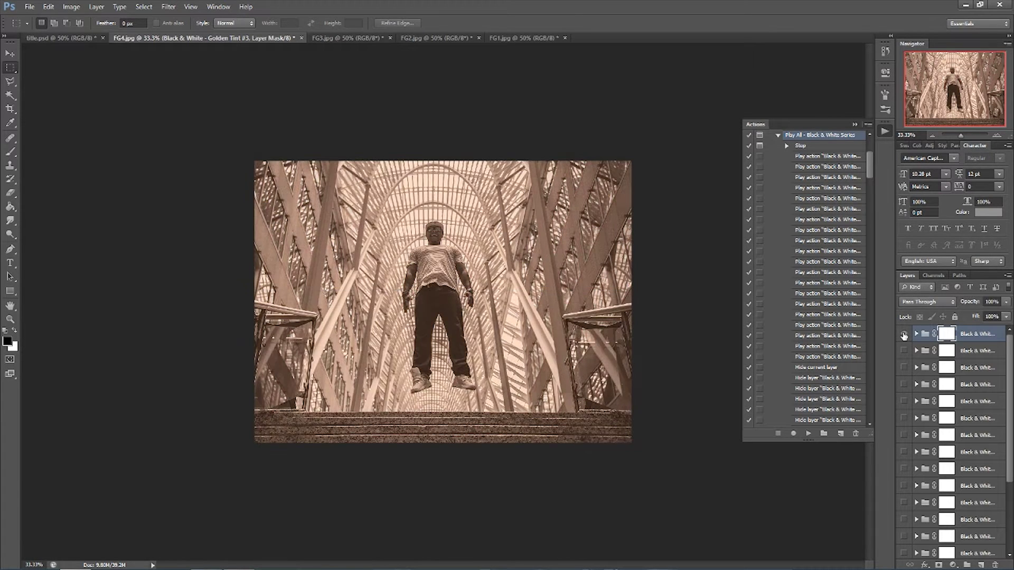
{"action": "left_click", "coordinate": [903, 333]}
{"action": "scroll", "coordinate": [933, 388], "scroll_direction": "up", "scroll_amount": 1}
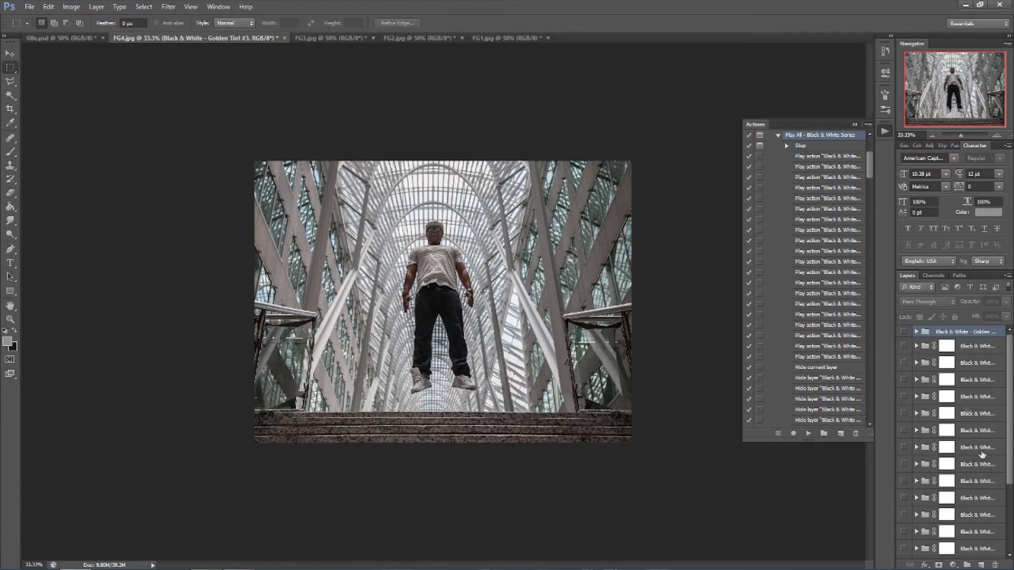
{"action": "left_click", "coordinate": [995, 564]}
{"action": "left_click", "coordinate": [360, 204]}
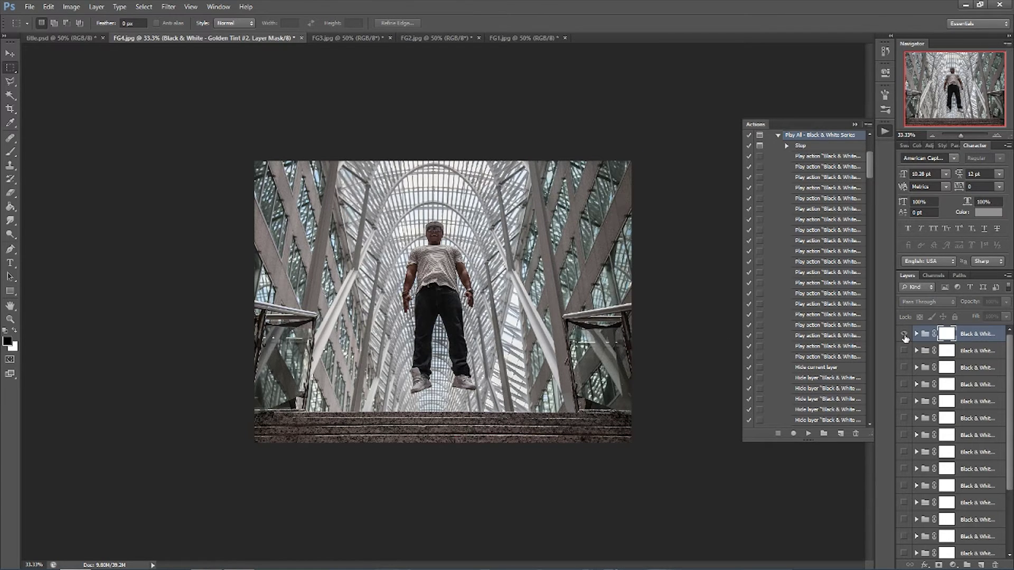
- Preview and delete the Golden Tint #2, Muted #2 and Shine groups
{"action": "left_click", "coordinate": [904, 334]}
{"action": "left_click", "coordinate": [904, 333]}
{"action": "key", "text": "Delete"}
{"action": "left_click", "coordinate": [904, 334]}
{"action": "left_click", "coordinate": [904, 334]}
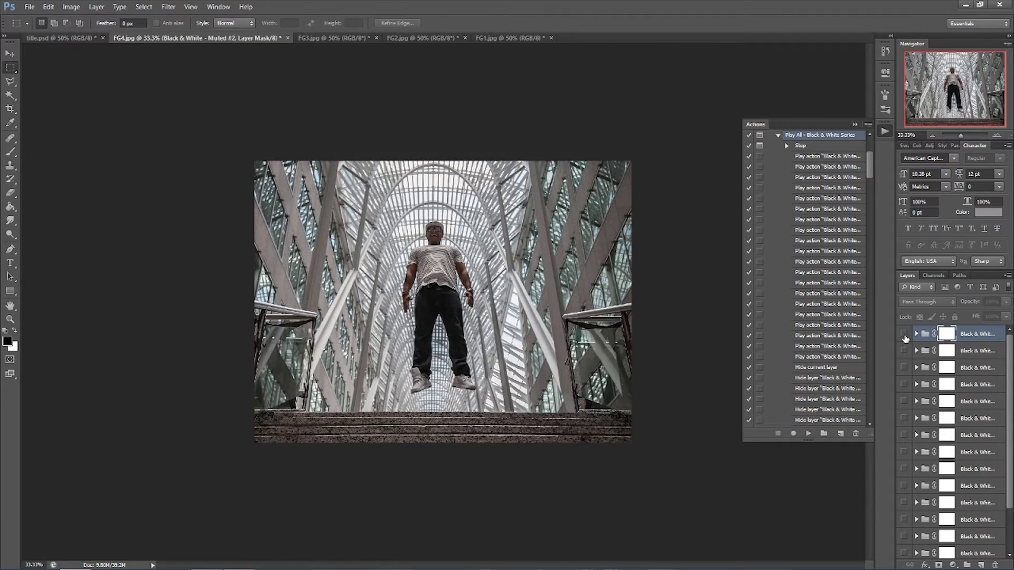
{"action": "left_click", "coordinate": [904, 334]}
{"action": "key", "text": "Delete"}
{"action": "left_click", "coordinate": [904, 333]}
{"action": "left_click", "coordinate": [904, 334]}
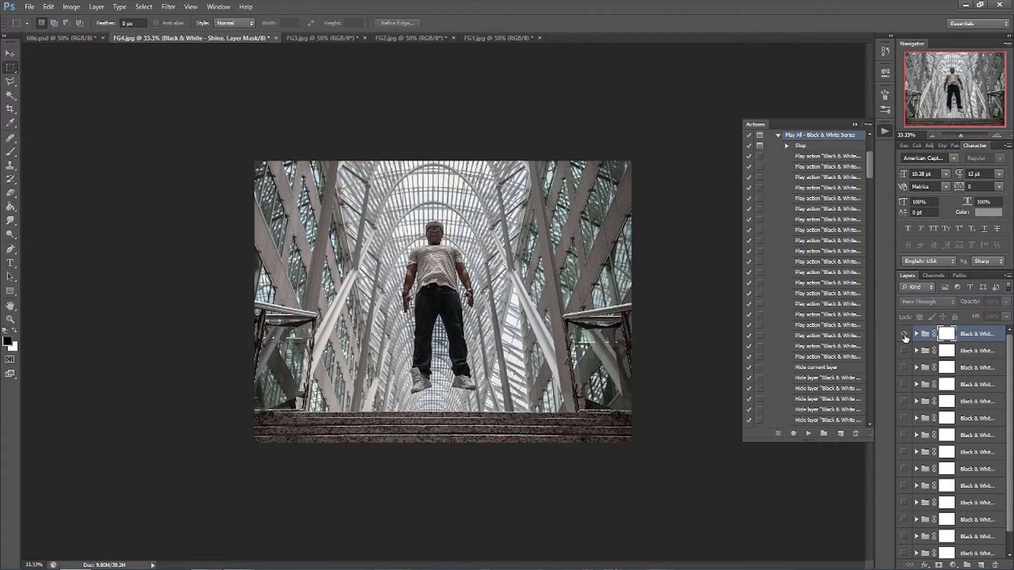
{"action": "left_click", "coordinate": [904, 334]}
{"action": "left_click", "coordinate": [904, 333]}
- Preview and delete the Noisy and Silver groups
{"action": "left_click", "coordinate": [904, 333]}
{"action": "key", "text": "Delete"}
{"action": "left_click", "coordinate": [904, 334]}
{"action": "left_click", "coordinate": [904, 333]}
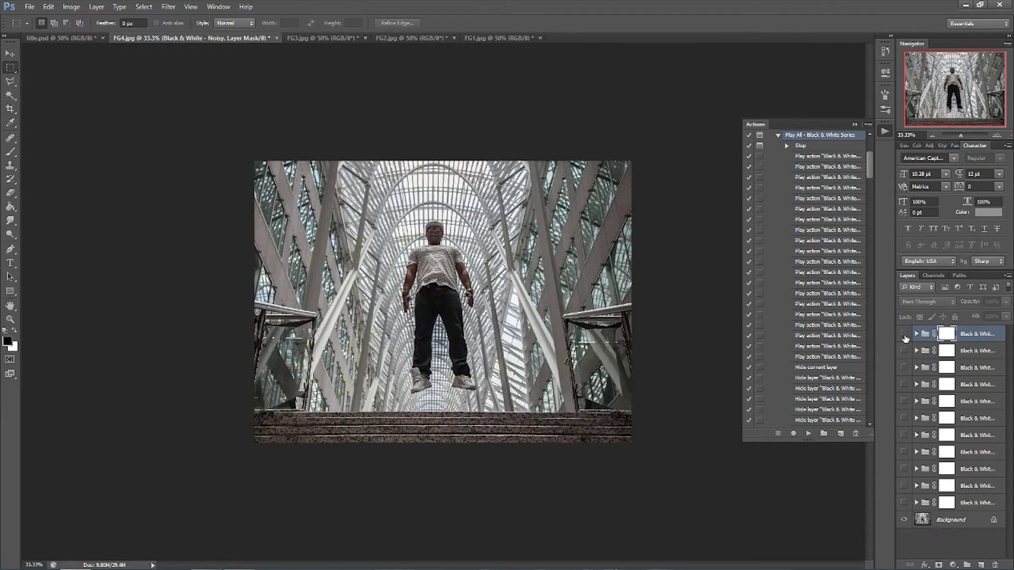
{"action": "left_click", "coordinate": [904, 333]}
{"action": "left_click", "coordinate": [904, 334]}
{"action": "key", "text": "Delete"}
- Preview and delete the next unwanted groups, including Retro #2
{"action": "left_click", "coordinate": [904, 334]}
{"action": "key", "text": "Delete"}
{"action": "left_click", "coordinate": [904, 334]}
{"action": "left_click", "coordinate": [904, 334]}
{"action": "key", "text": "Delete"}
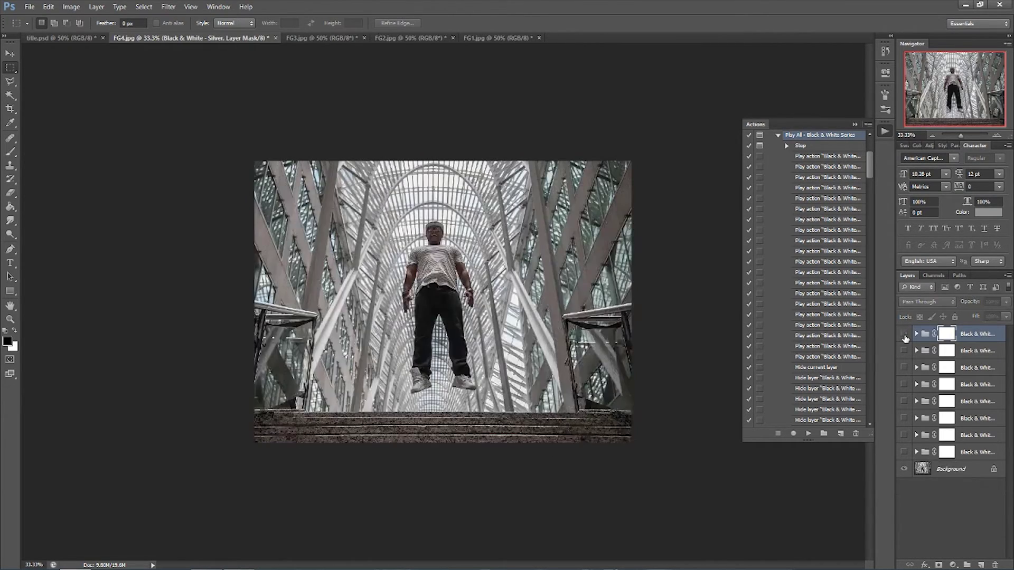
{"action": "left_click", "coordinate": [904, 333]}
{"action": "left_click", "coordinate": [903, 333]}
{"action": "key", "text": "Delete"}
{"action": "key", "text": "Delete"}
{"action": "left_click", "coordinate": [904, 334]}
{"action": "left_click", "coordinate": [903, 334]}
{"action": "key", "text": "Delete"}
{"action": "left_click", "coordinate": [904, 333]}
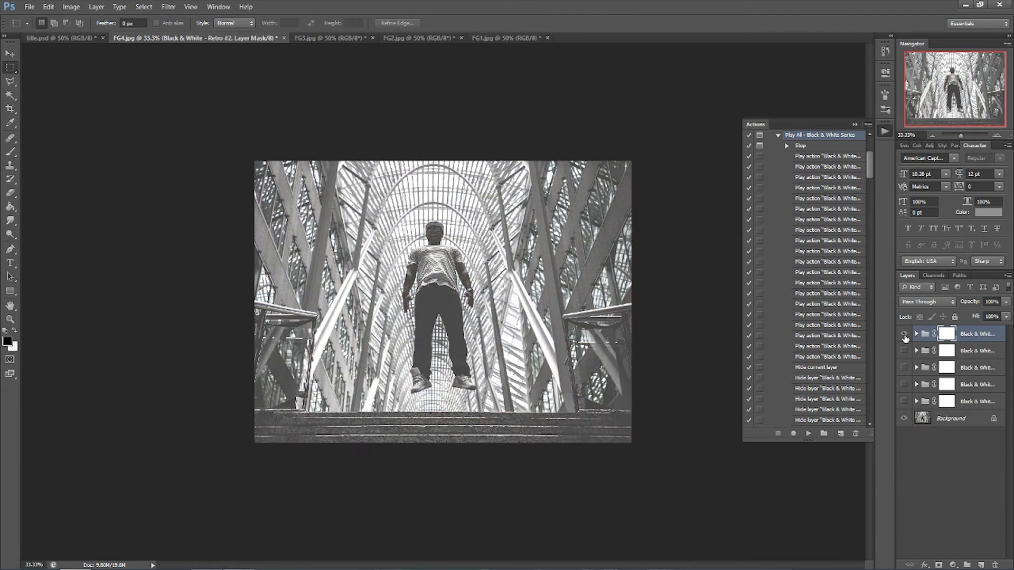
{"action": "key", "text": "Delete"}
{"action": "left_click", "coordinate": [904, 334]}
{"action": "key", "text": "Delete"}
{"action": "left_click", "coordinate": [904, 334]}
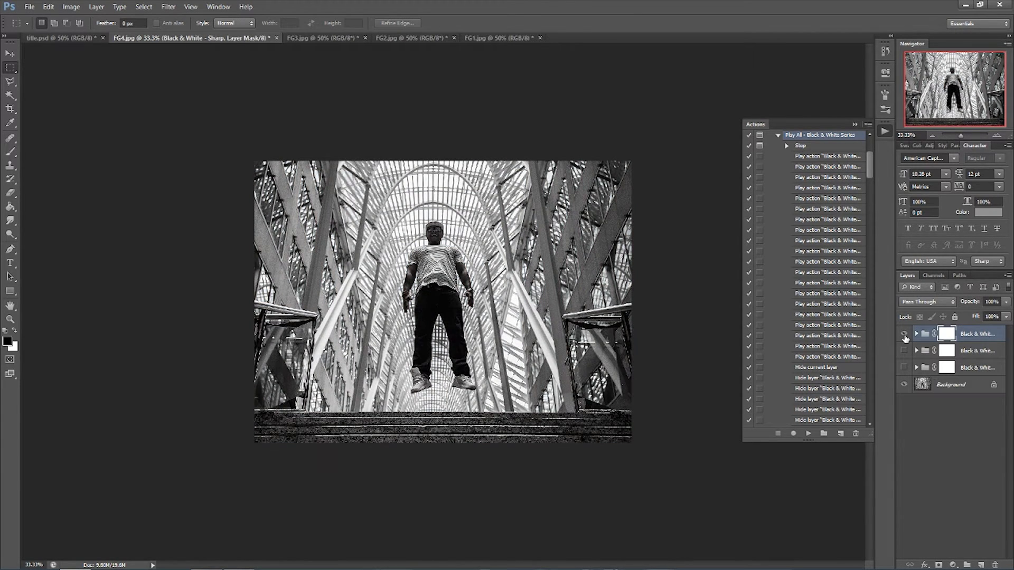
{"action": "left_click", "coordinate": [904, 334]}
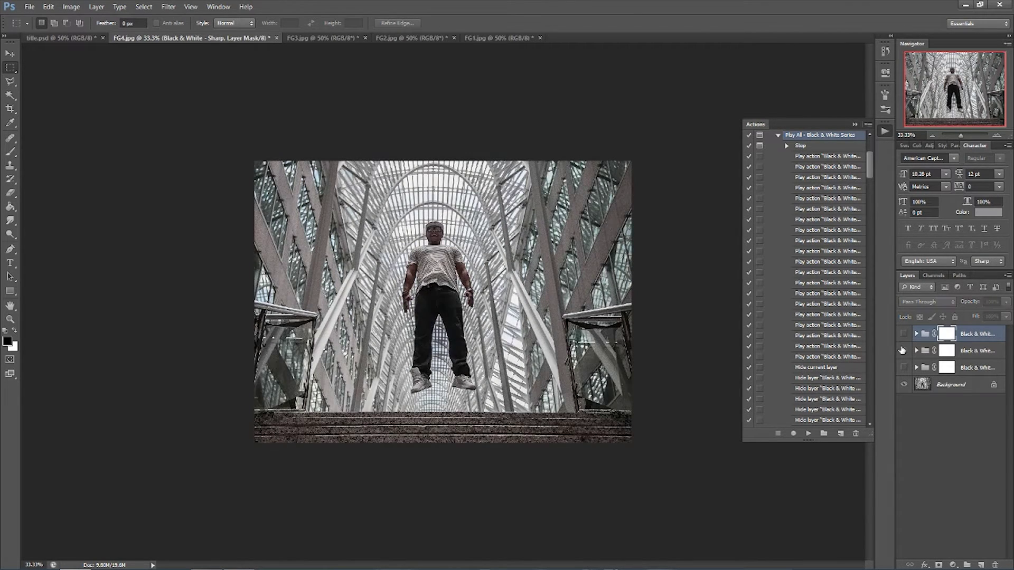
- Compare the last groups and delete the rest, keeping only Black & White - Basic
{"action": "left_click", "coordinate": [903, 351]}
{"action": "left_click", "coordinate": [904, 350]}
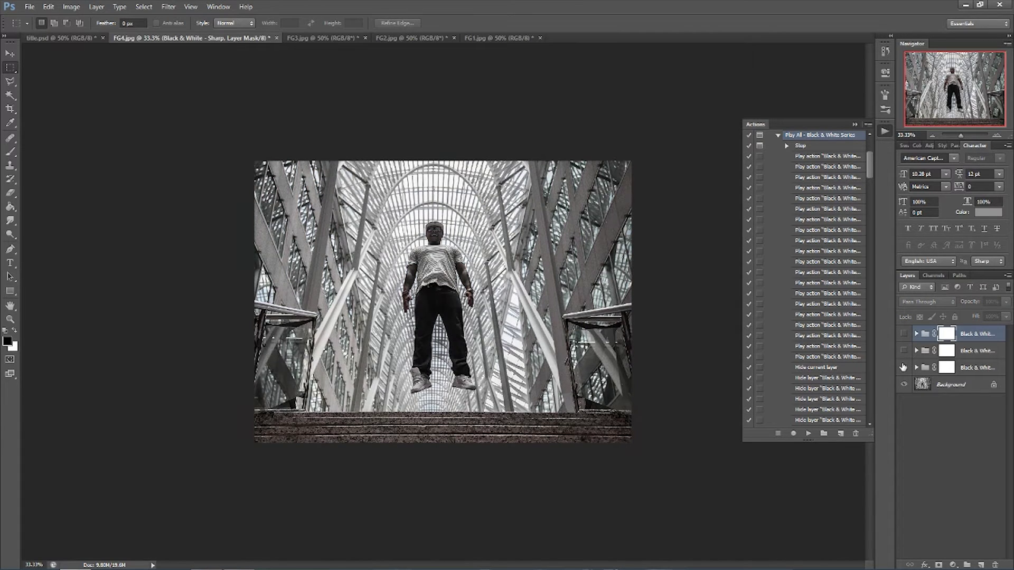
{"action": "left_click", "coordinate": [903, 367]}
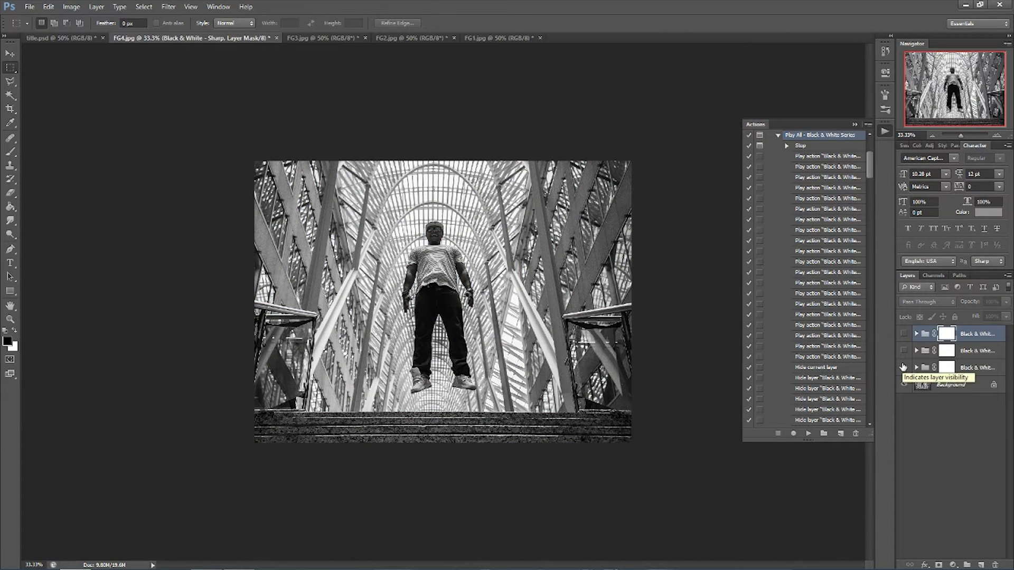
{"action": "key", "text": "Delete"}
{"action": "key", "text": "Delete"}
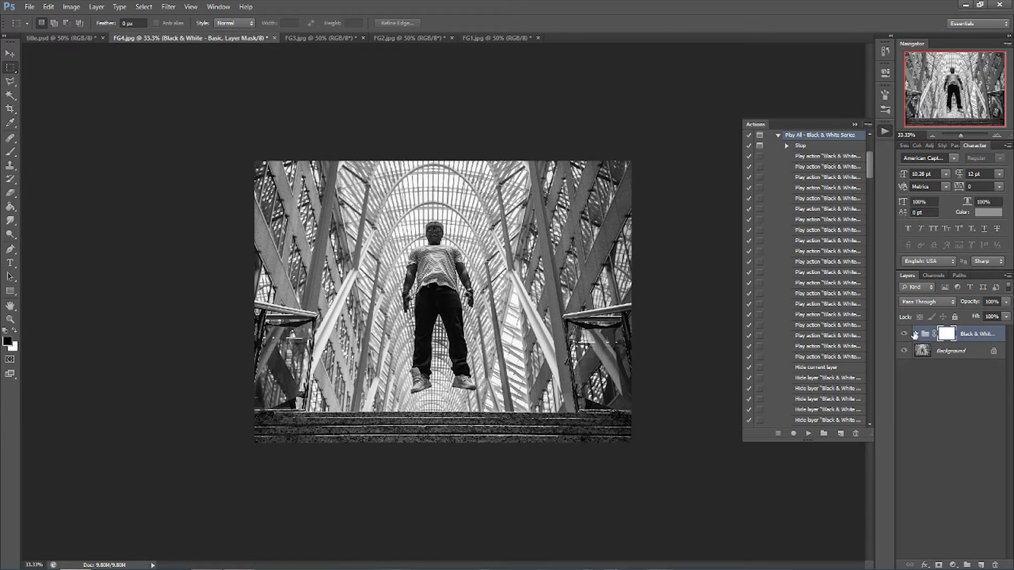
- Try brushing the man's colour back through the Basic group's mask, then undo it
{"action": "left_click", "coordinate": [916, 333]}
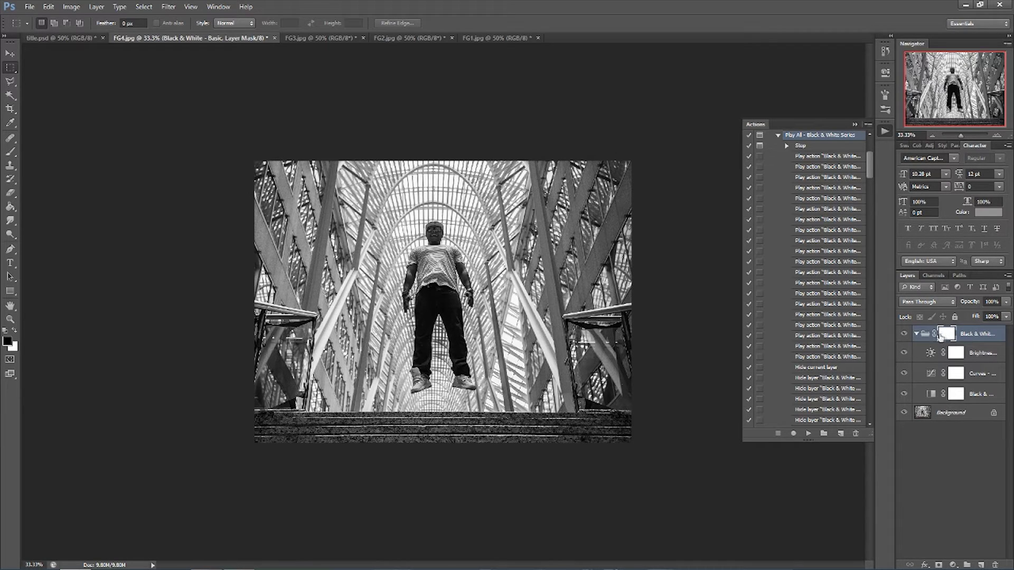
{"action": "left_click", "coordinate": [10, 152]}
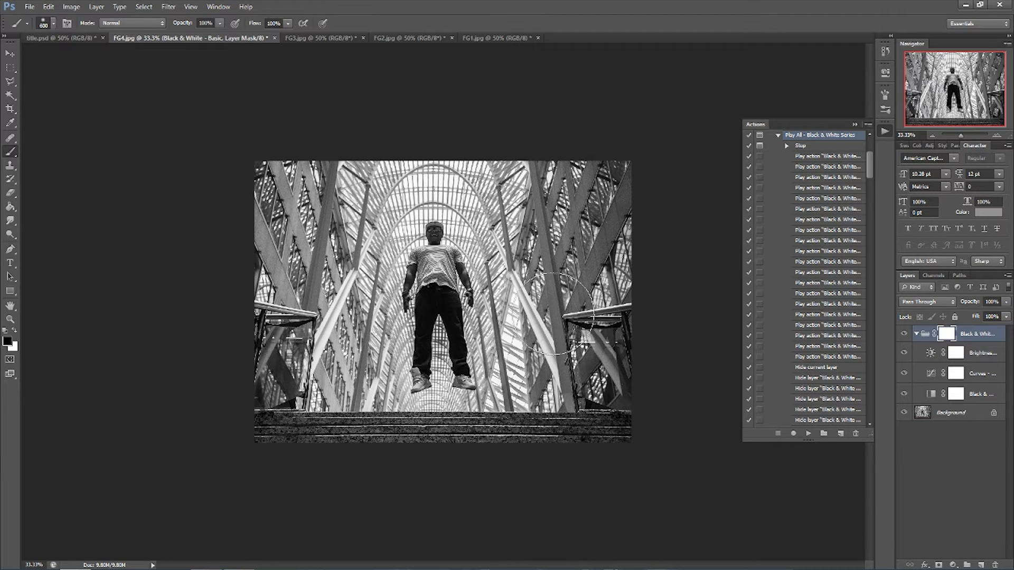
{"action": "mouse_move", "coordinate": [438, 269]}
{"action": "left_mouse_down"}
{"action": "mouse_move", "coordinate": [438, 317]}
{"action": "mouse_move", "coordinate": [437, 253]}
{"action": "mouse_move", "coordinate": [433, 386]}
{"action": "mouse_move", "coordinate": [438, 264]}
{"action": "mouse_move", "coordinate": [436, 338]}
{"action": "mouse_move", "coordinate": [488, 372]}
{"action": "left_mouse_up"}
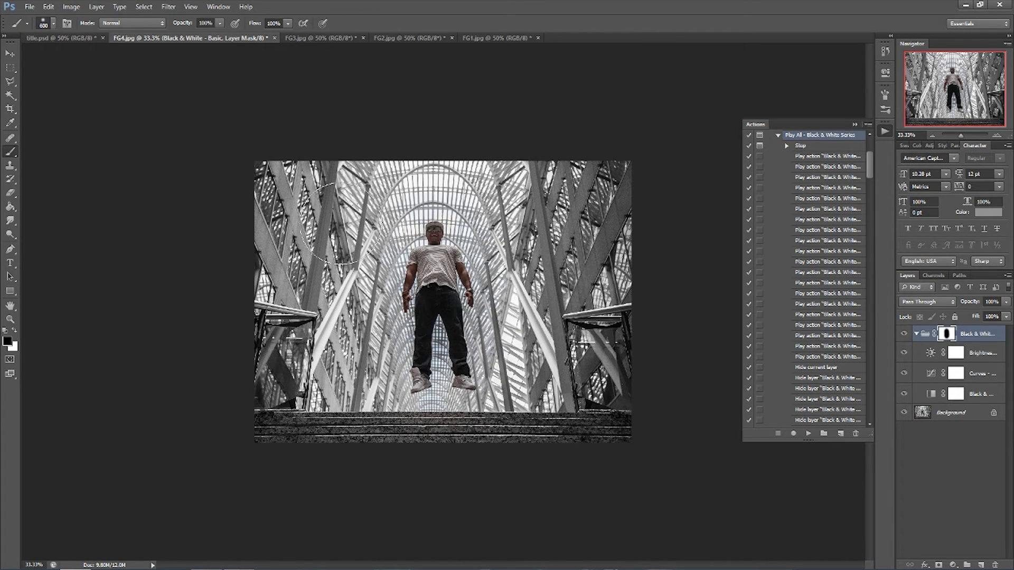
{"action": "key", "text": "ctrl+BackSpace"}
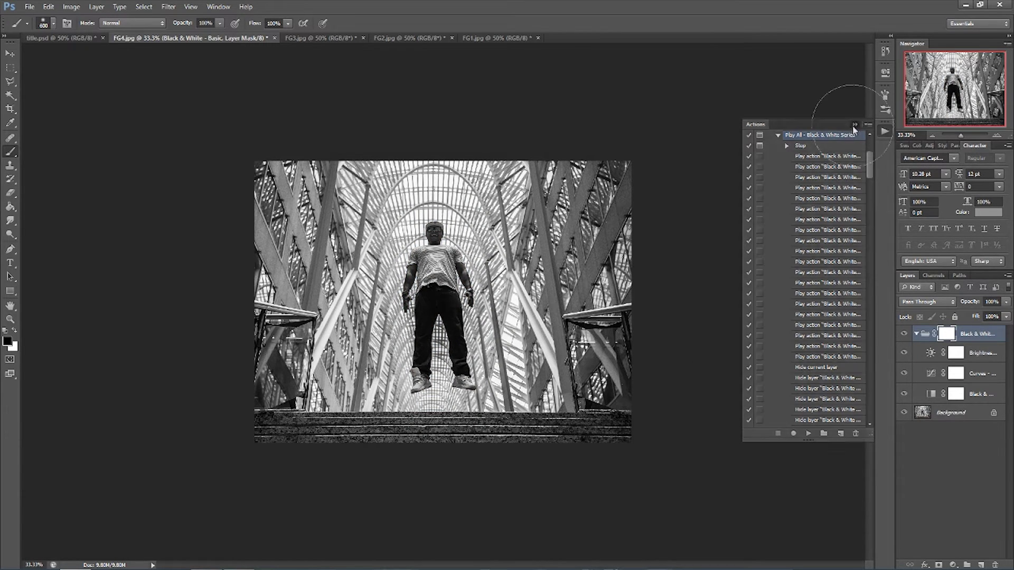
- Close the Actions list, collapse the Black & White group and switch to FG3.jpg
{"action": "left_click", "coordinate": [884, 131]}
{"action": "left_click", "coordinate": [916, 334]}
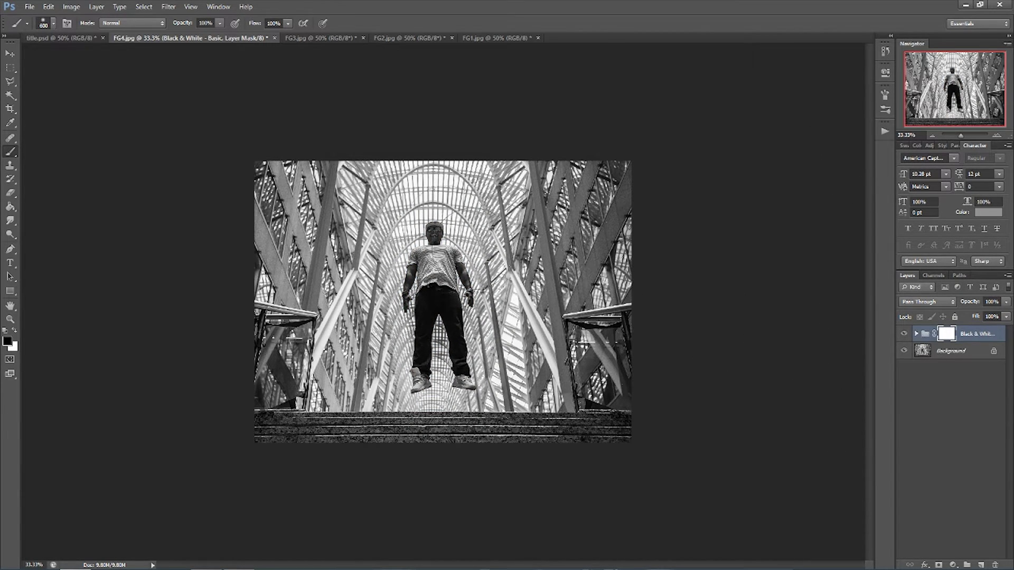
{"action": "left_click", "coordinate": [312, 37]}
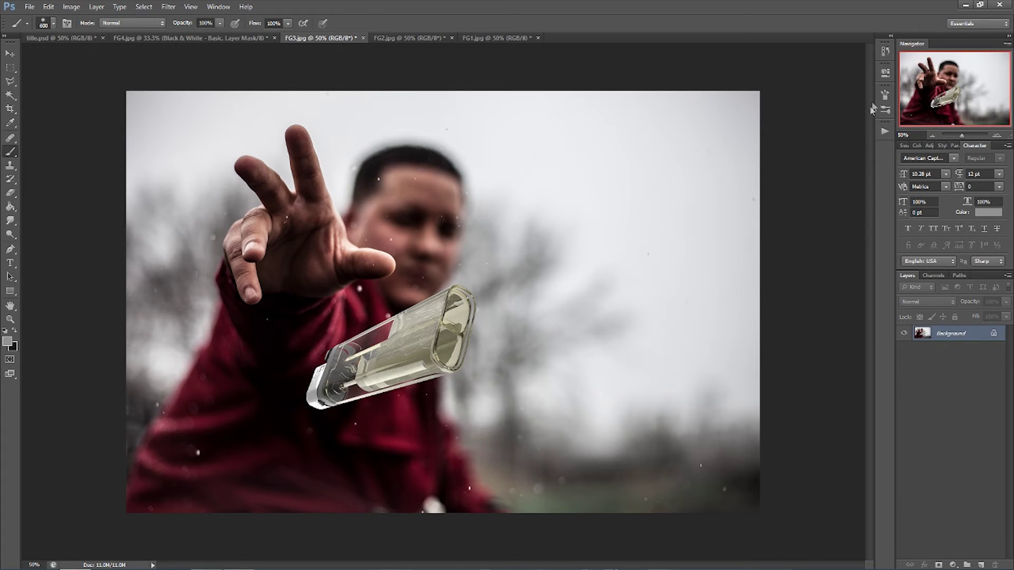
- Select Fashion - Midnight in The FilterGrade Bundle (2.0) and play it on FG3
{"action": "left_click", "coordinate": [885, 132]}
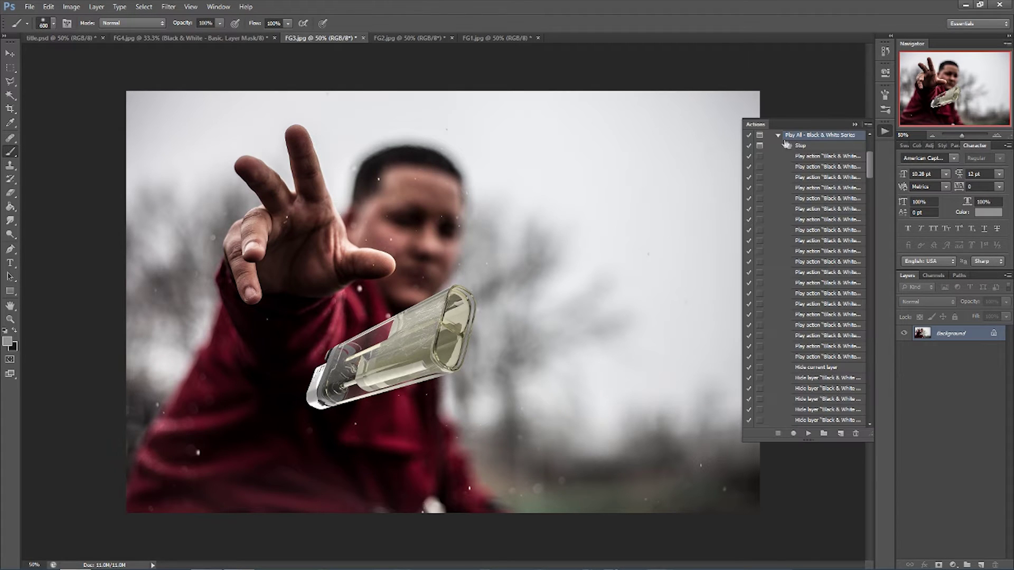
{"action": "left_click", "coordinate": [777, 135]}
{"action": "scroll", "coordinate": [866, 163], "scroll_direction": "up", "scroll_amount": 4}
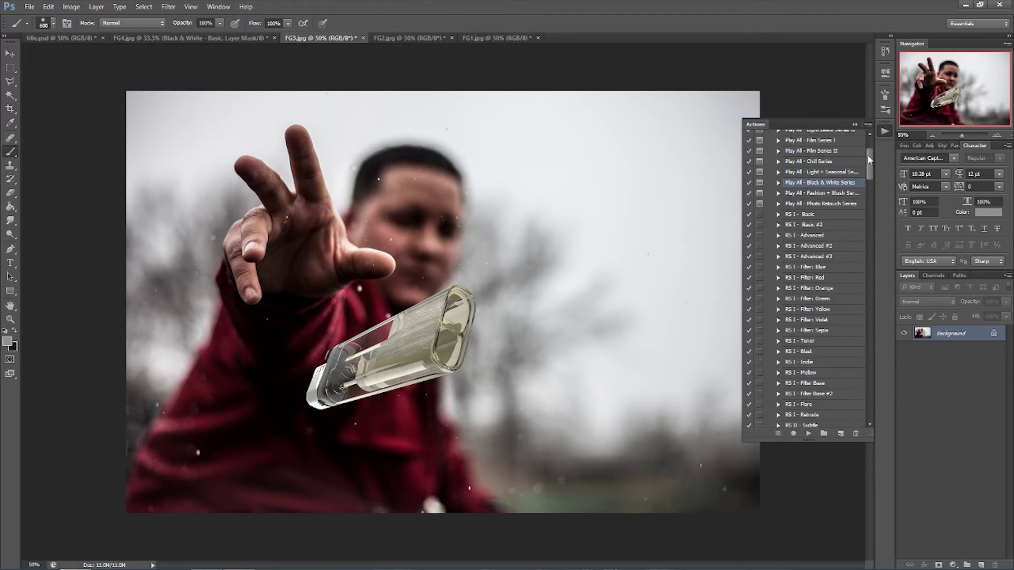
{"action": "left_click", "coordinate": [813, 167]}
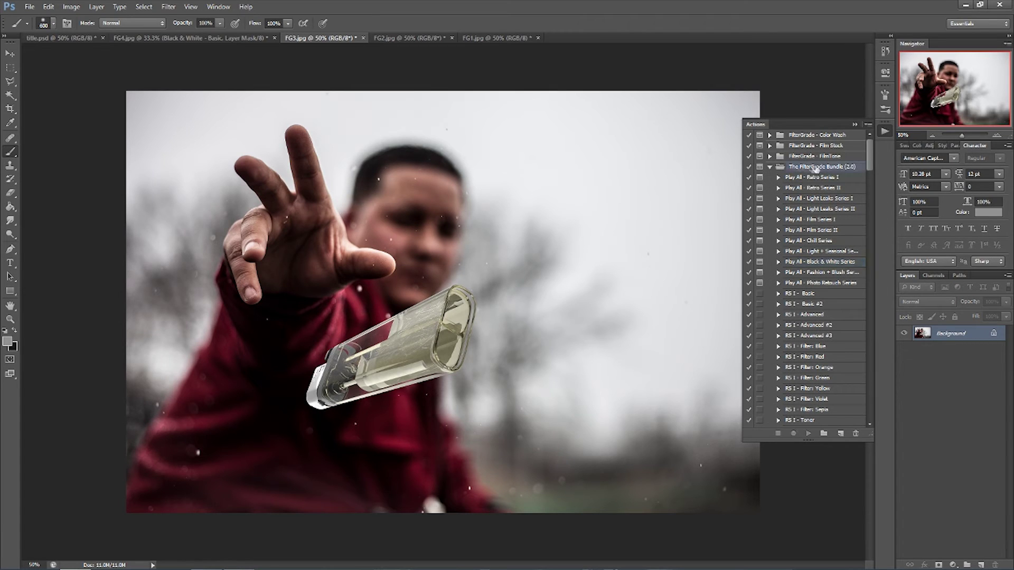
{"action": "scroll", "coordinate": [869, 159], "scroll_direction": "down", "scroll_amount": 3}
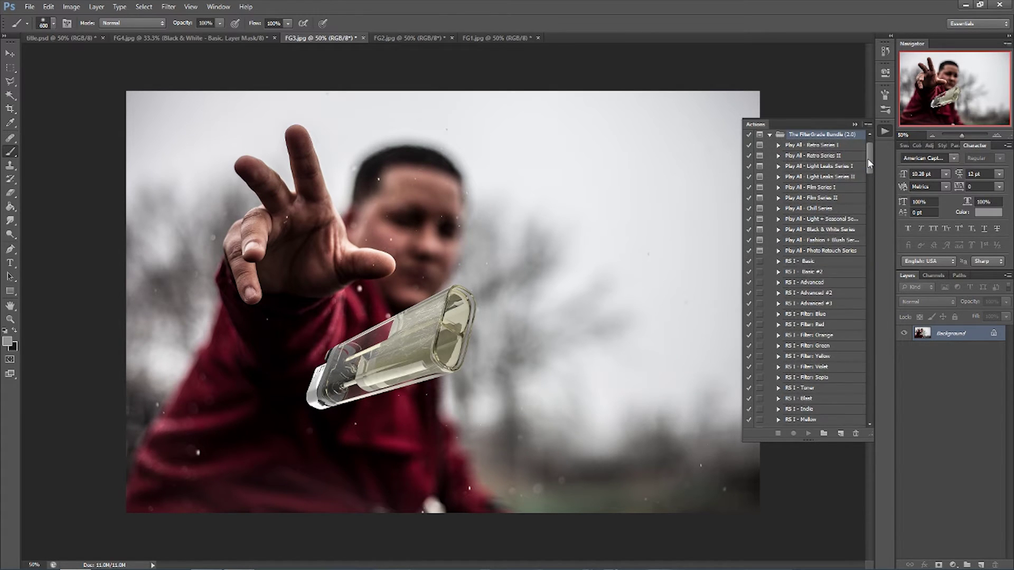
{"action": "left_click_drag", "start_coordinate": [868, 166], "coordinate": [863, 386]}
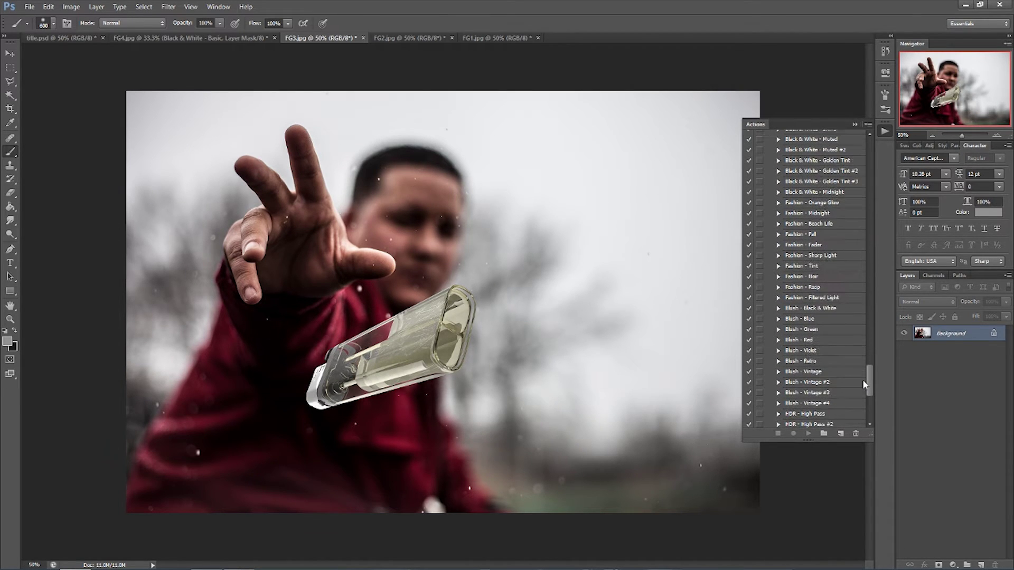
{"action": "left_click", "coordinate": [813, 216]}
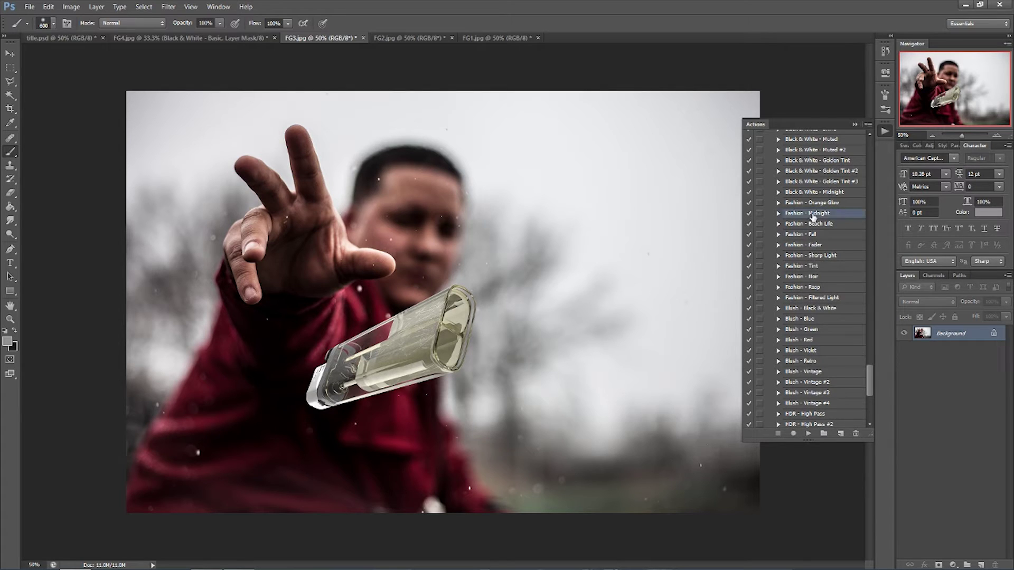
{"action": "left_click", "coordinate": [778, 213]}
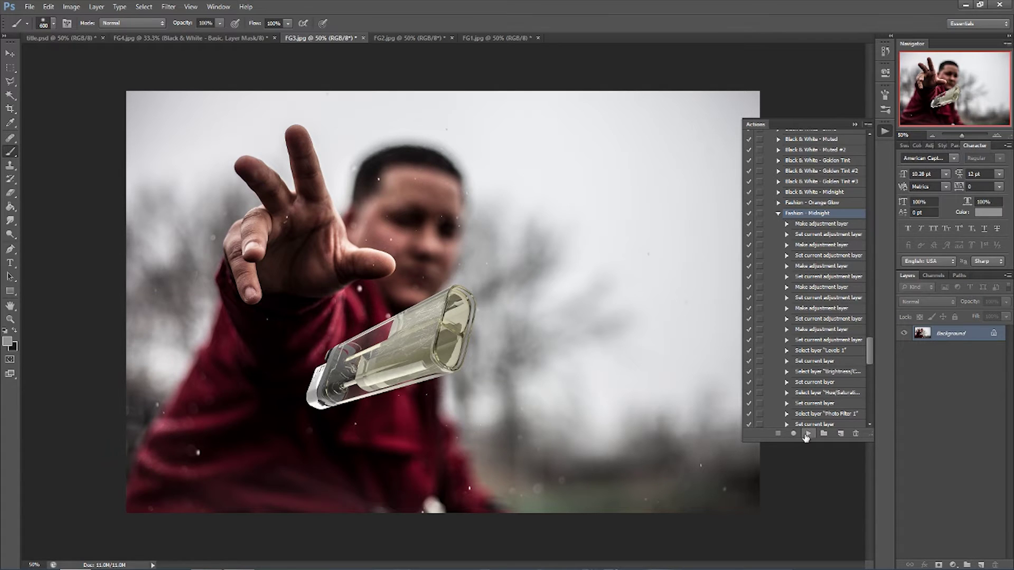
{"action": "left_click", "coordinate": [808, 434]}
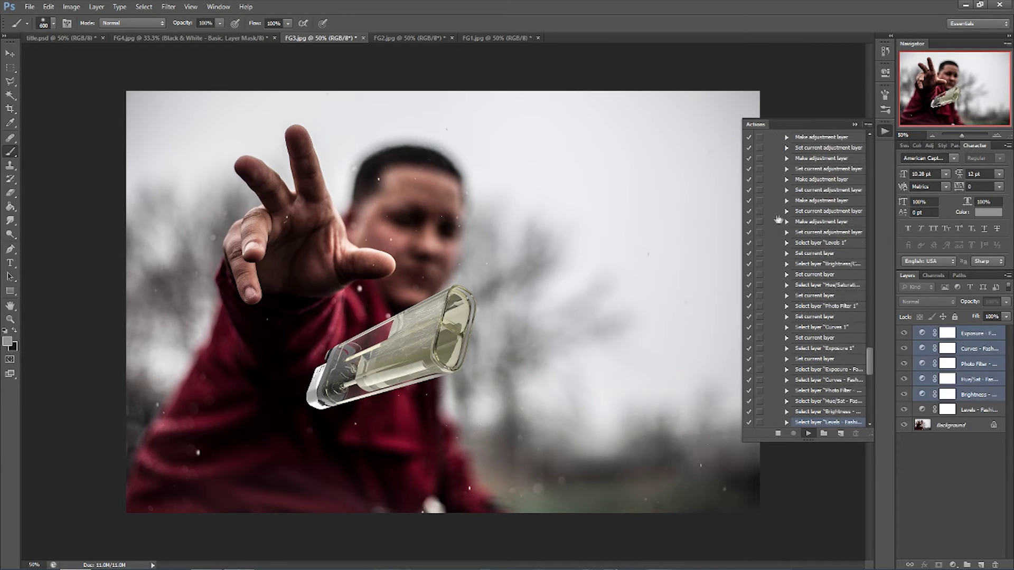
- Expand the Fashion - Midnight group and lower the Hue/Sat layer's opacity
{"action": "left_click", "coordinate": [777, 135]}
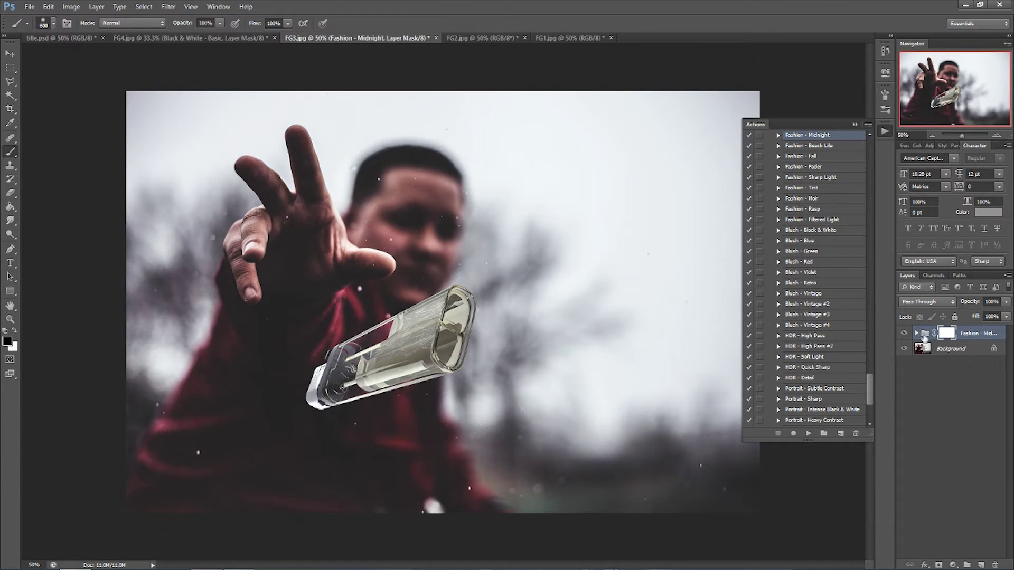
{"action": "left_click", "coordinate": [916, 334]}
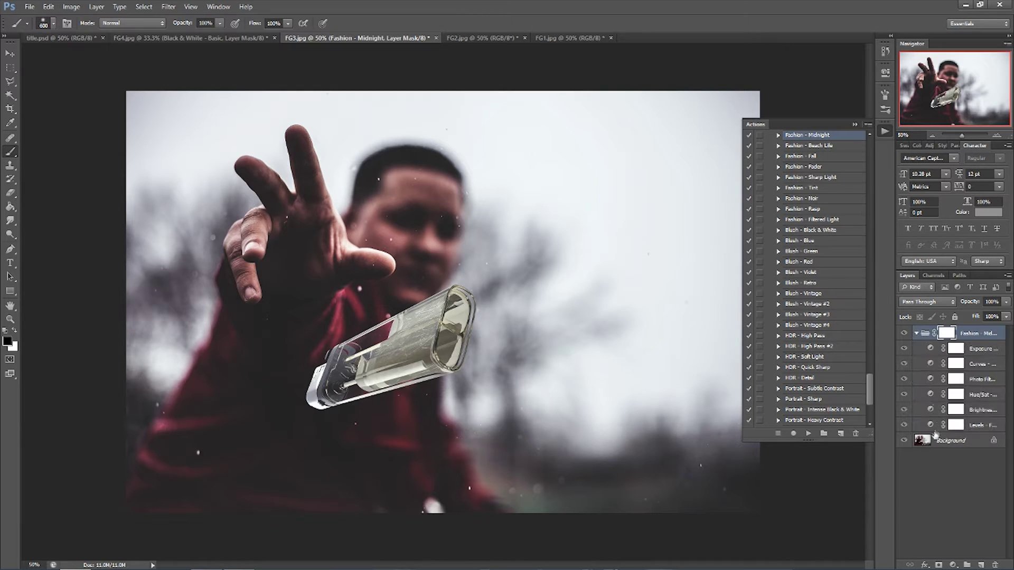
{"action": "left_click", "coordinate": [931, 395]}
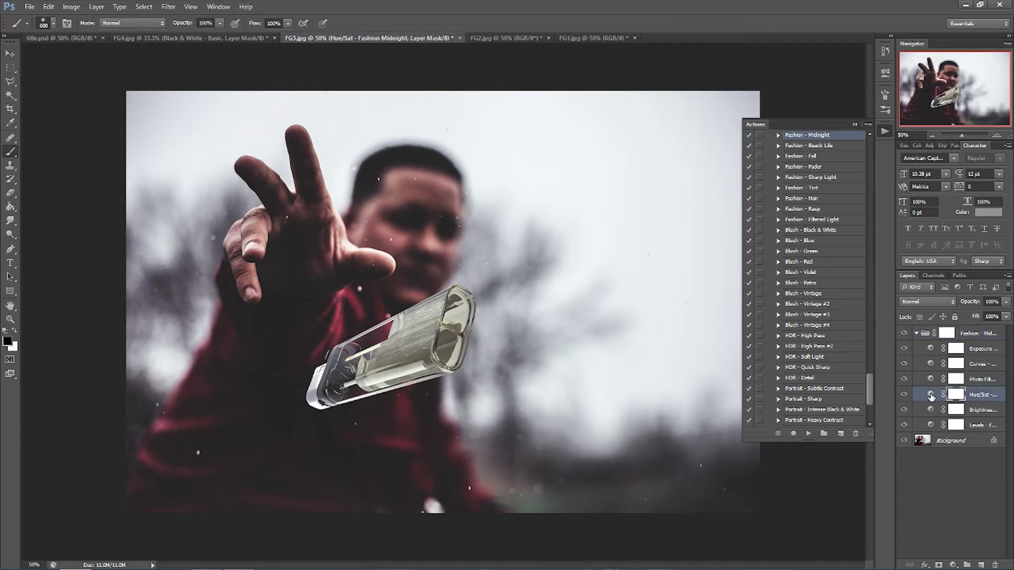
{"action": "left_click_drag", "start_coordinate": [970, 302], "coordinate": [956, 301]}
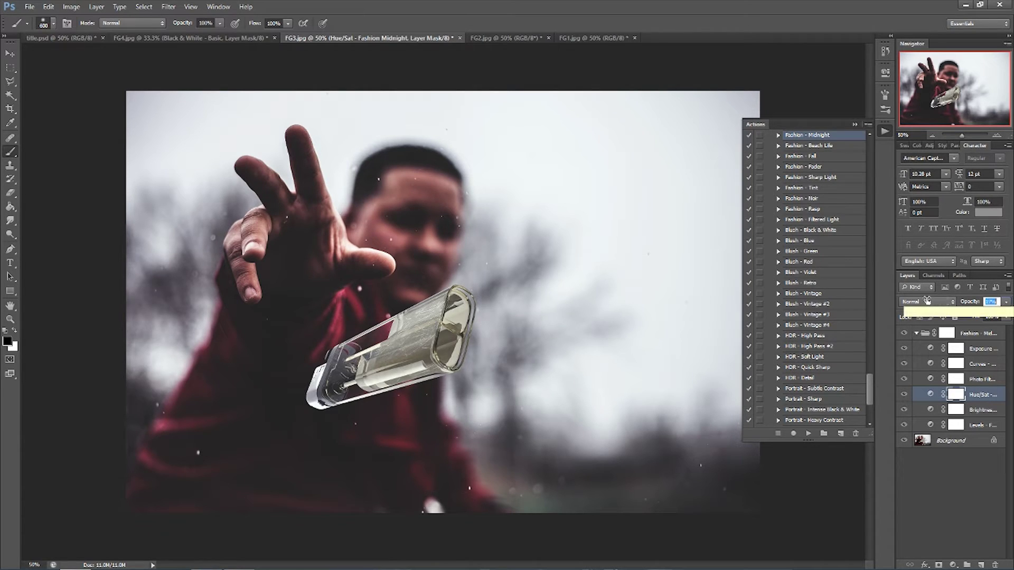
{"action": "left_click_drag", "start_coordinate": [927, 300], "coordinate": [1004, 301]}
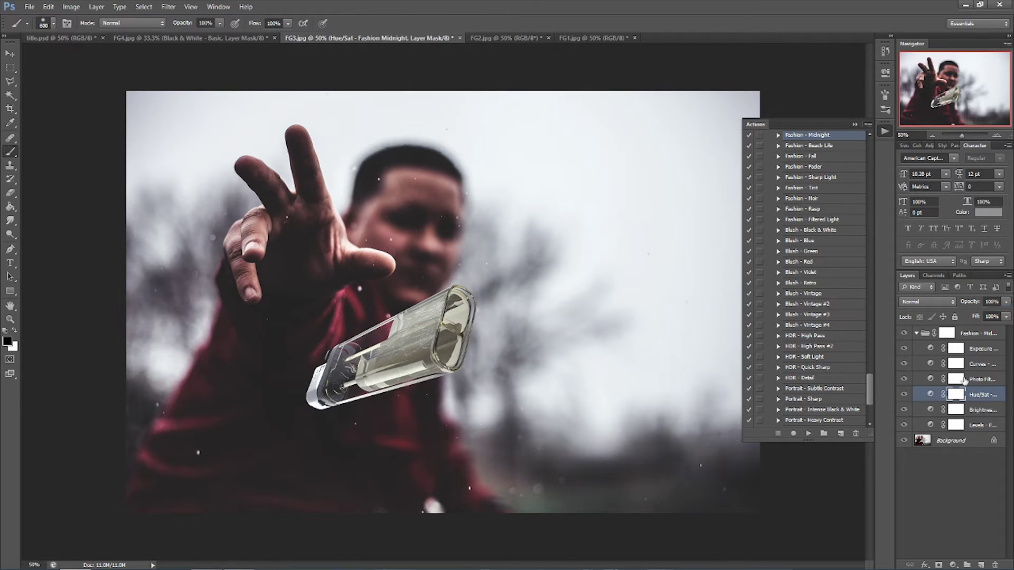
- Set the Curves layer to 45% opacity and collapse the Fashion - Midnight group
{"action": "left_click", "coordinate": [905, 364]}
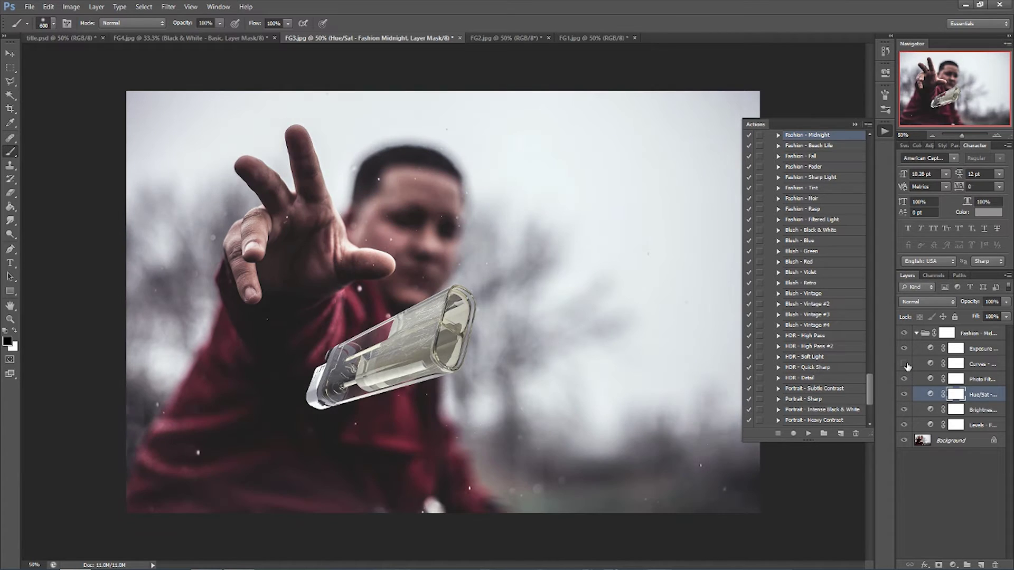
{"action": "left_click", "coordinate": [905, 364]}
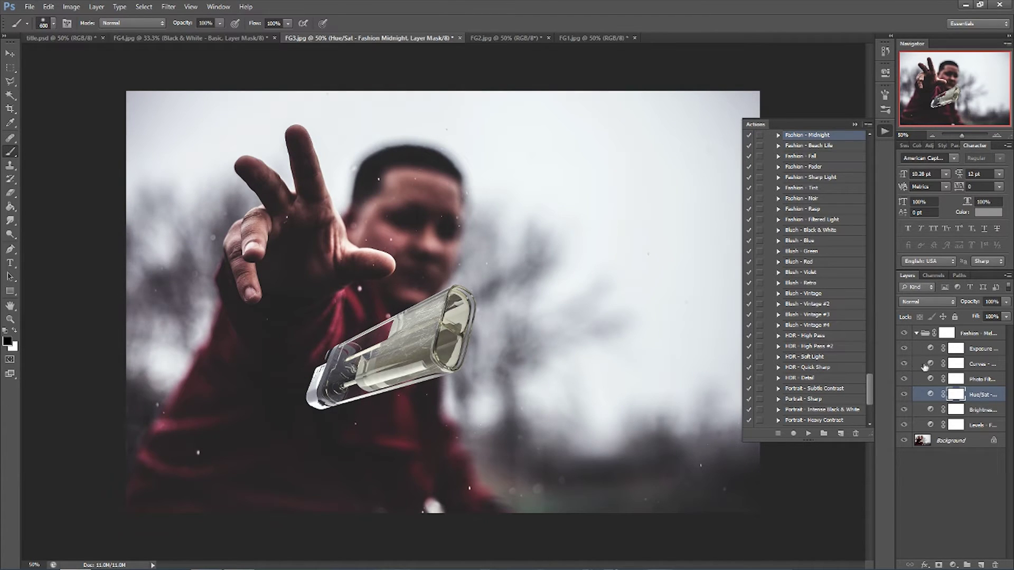
{"action": "left_click", "coordinate": [938, 363]}
{"action": "left_click_drag", "start_coordinate": [971, 302], "coordinate": [962, 301]}
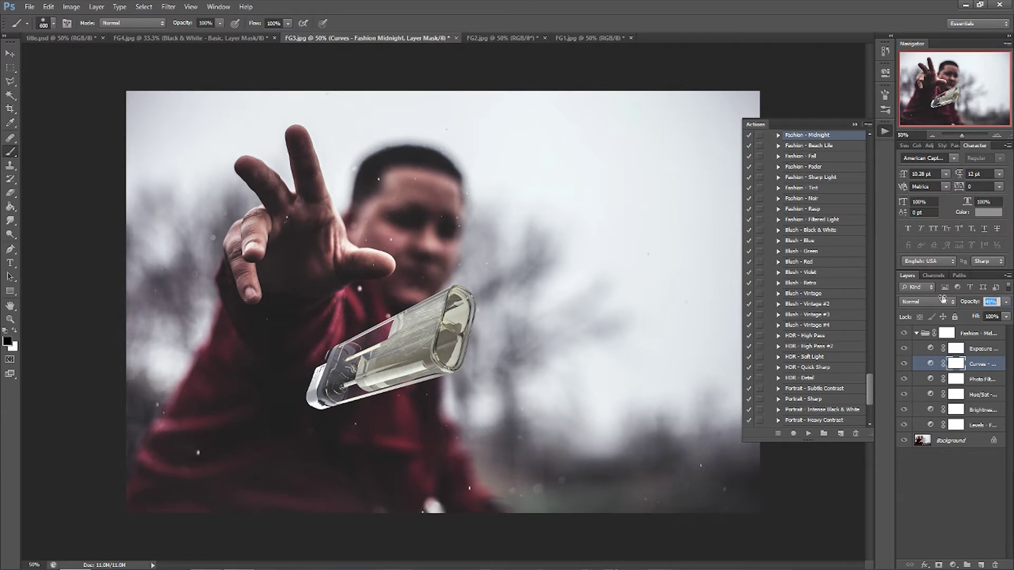
{"action": "left_click", "coordinate": [854, 124]}
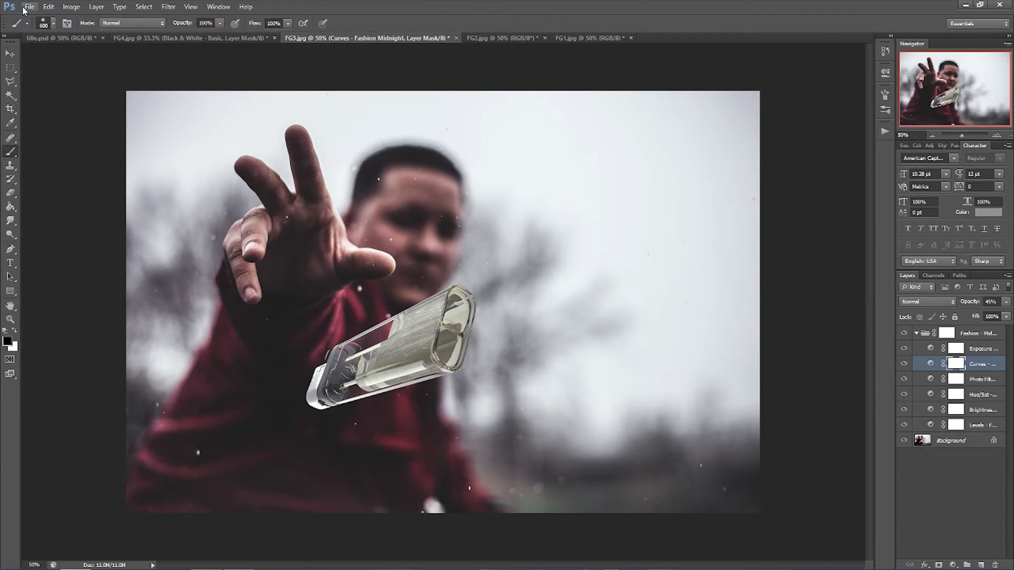
{"action": "left_click", "coordinate": [916, 333]}
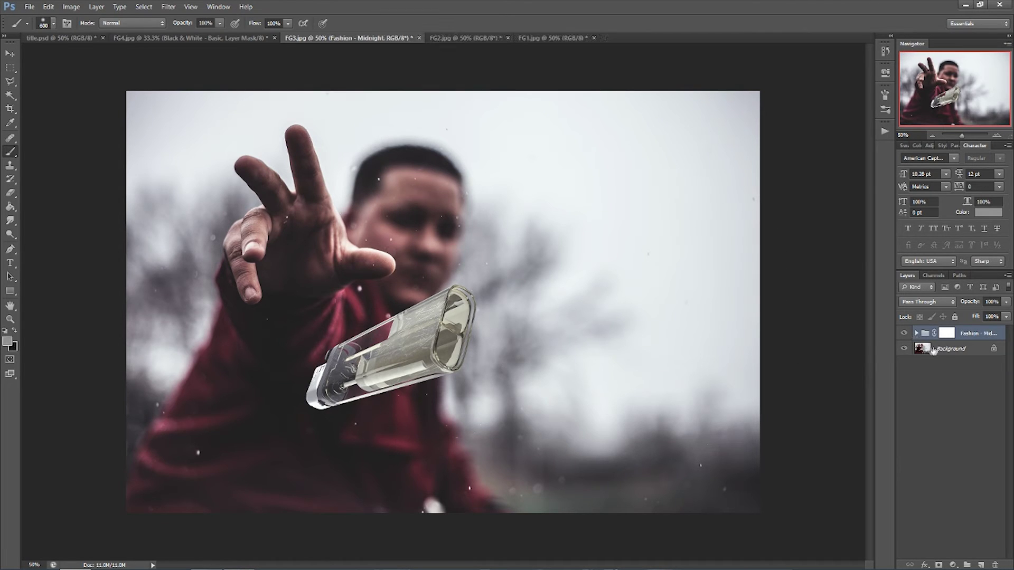
- Switch to the FG2 dice photo and play Play All - Light Leaks Series II, continuing past its message
{"action": "left_click", "coordinate": [453, 38]}
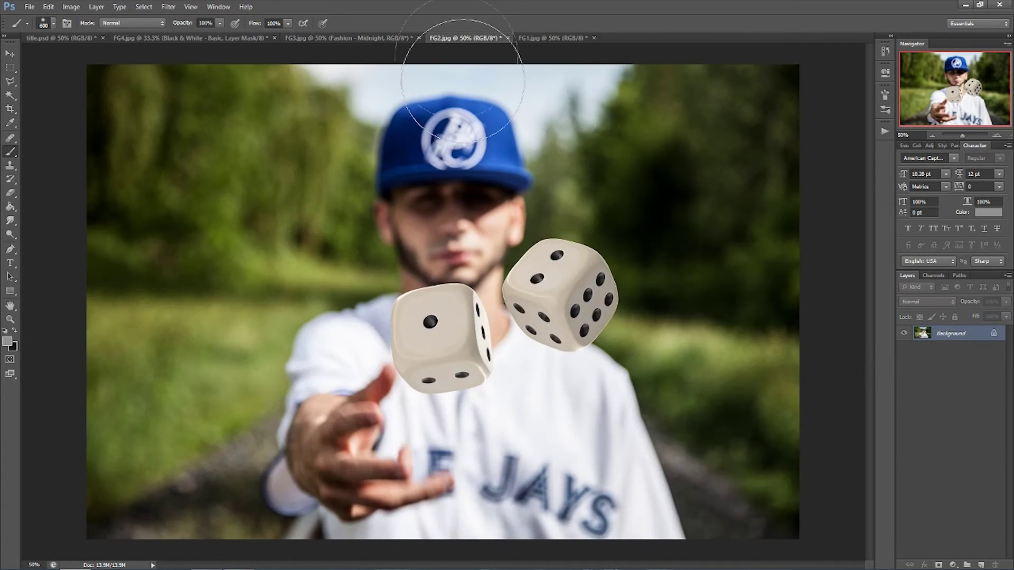
{"action": "left_click", "coordinate": [885, 133]}
{"action": "scroll", "coordinate": [801, 167], "scroll_direction": "up", "scroll_amount": 5}
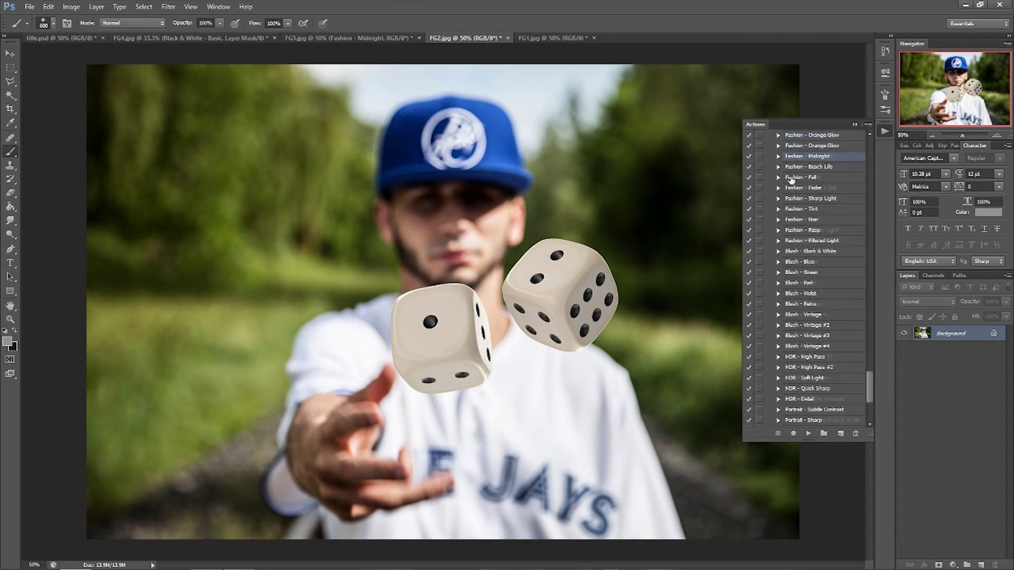
{"action": "left_click_drag", "start_coordinate": [871, 377], "coordinate": [867, 331]}
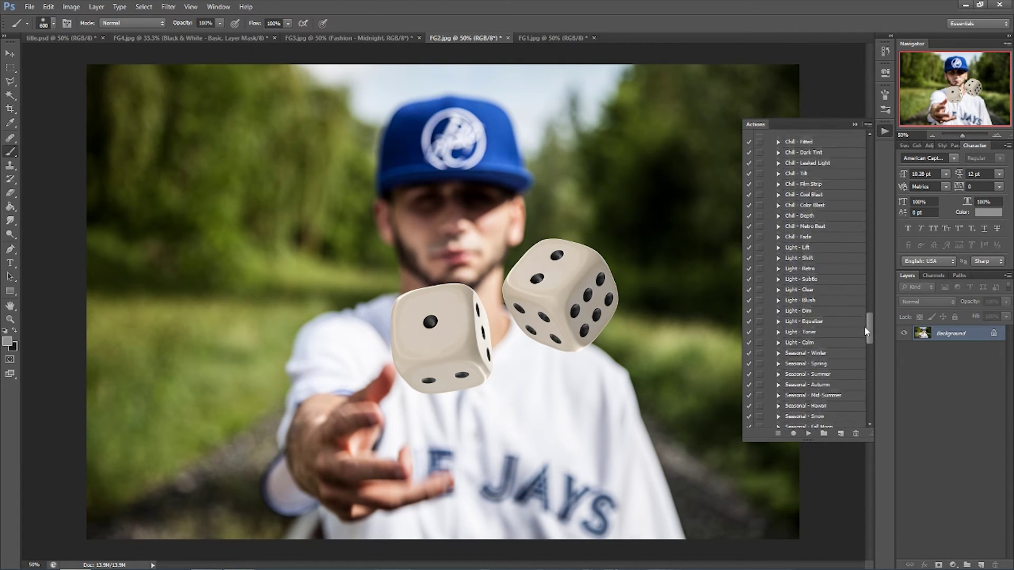
{"action": "left_click_drag", "start_coordinate": [866, 331], "coordinate": [846, 151]}
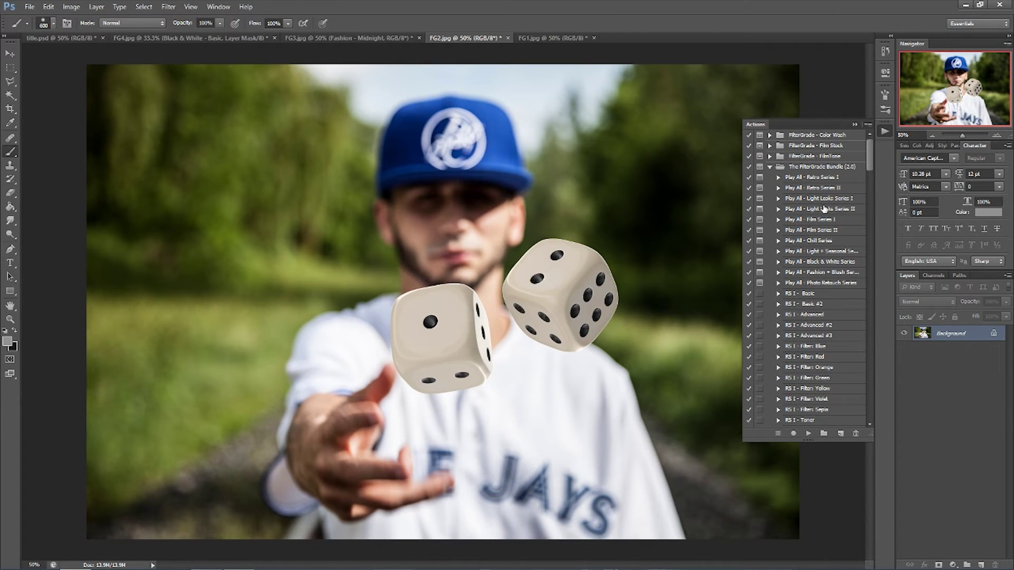
{"action": "left_click", "coordinate": [824, 209]}
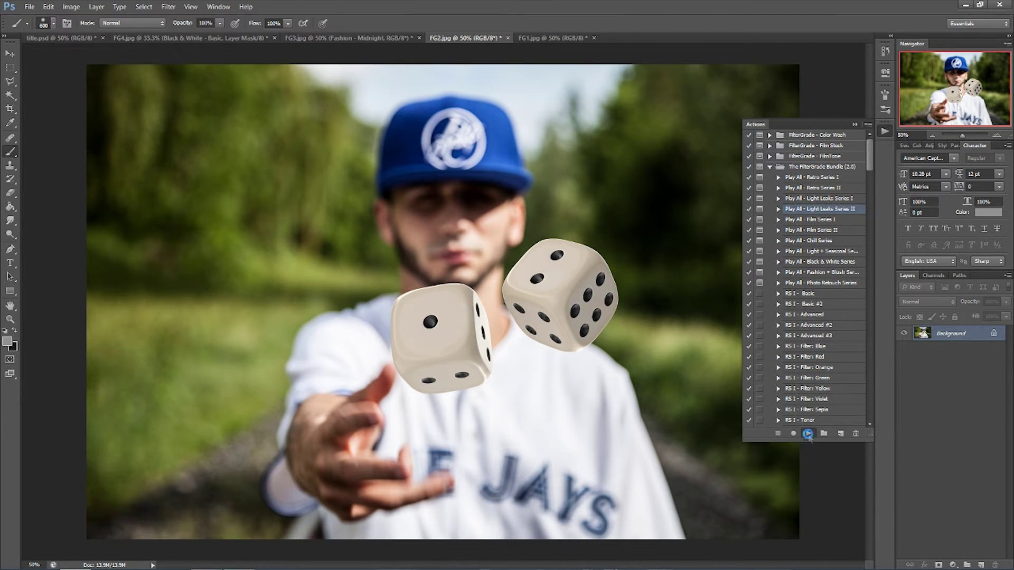
{"action": "left_click", "coordinate": [807, 434]}
{"action": "left_click", "coordinate": [481, 246]}
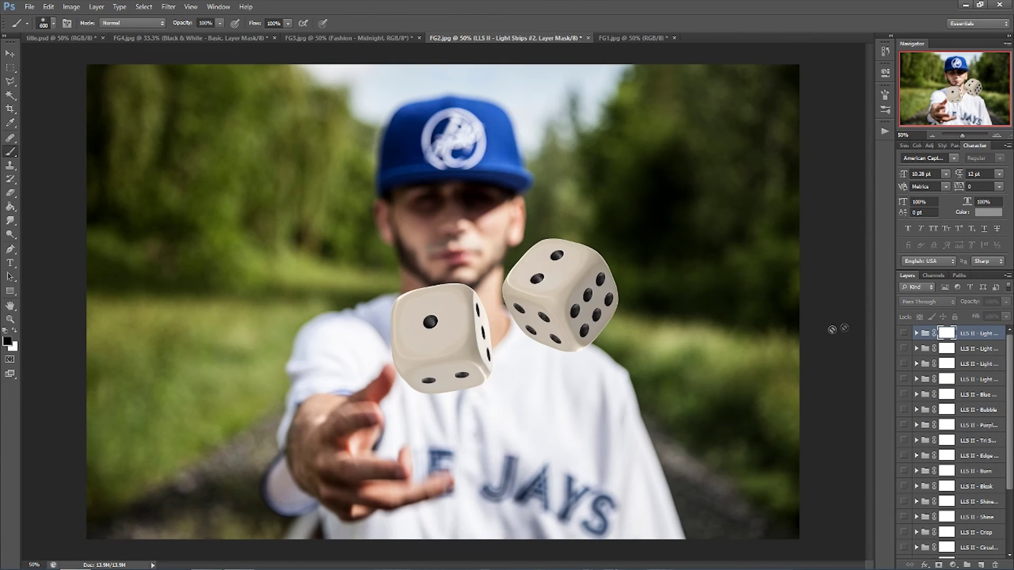
- Preview the light-strip groups and delete the second Light Strip and Blue Expose groups
{"action": "left_click", "coordinate": [904, 334]}
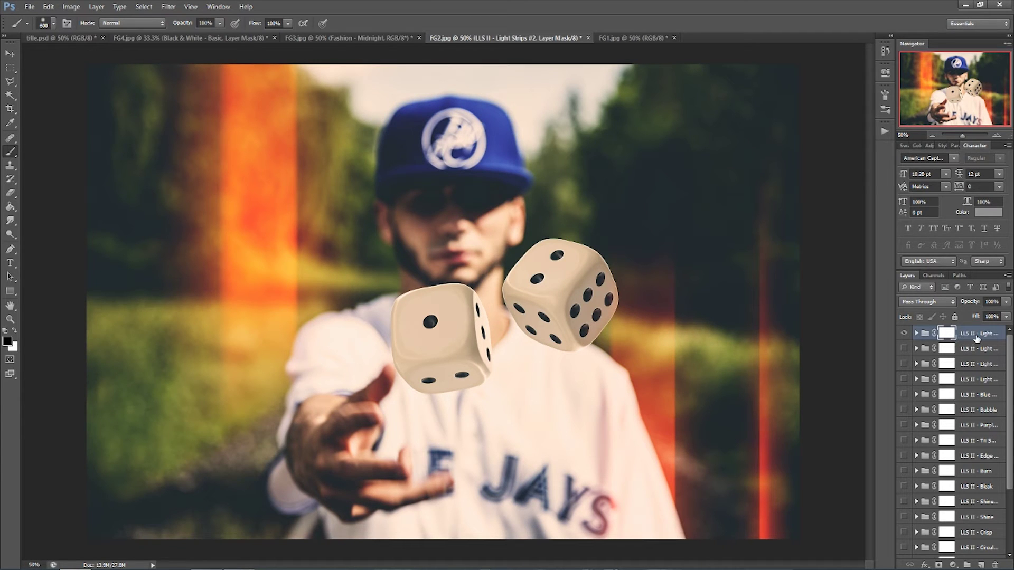
{"action": "left_click", "coordinate": [903, 334]}
{"action": "left_click", "coordinate": [977, 348]}
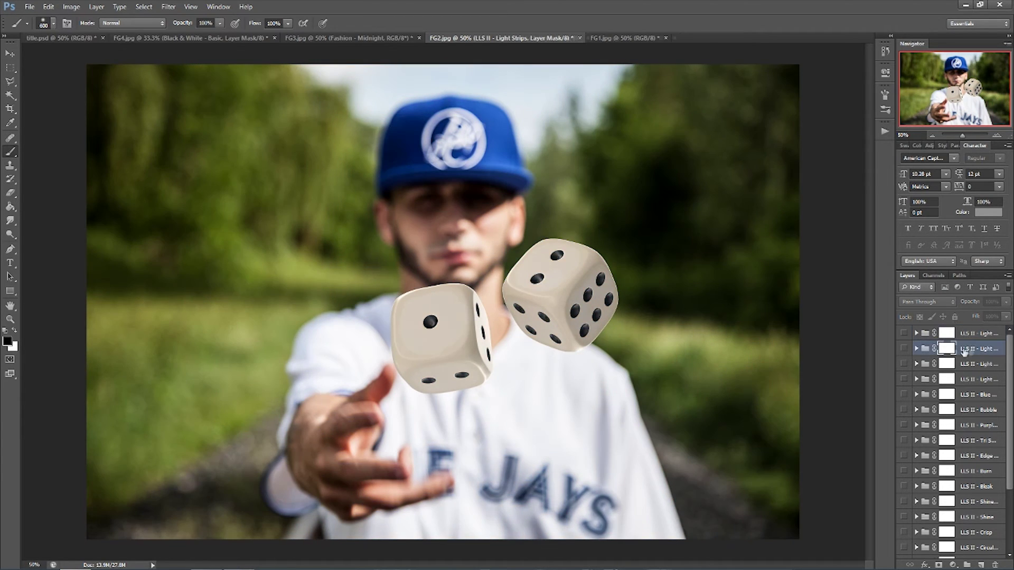
{"action": "left_click", "coordinate": [904, 350]}
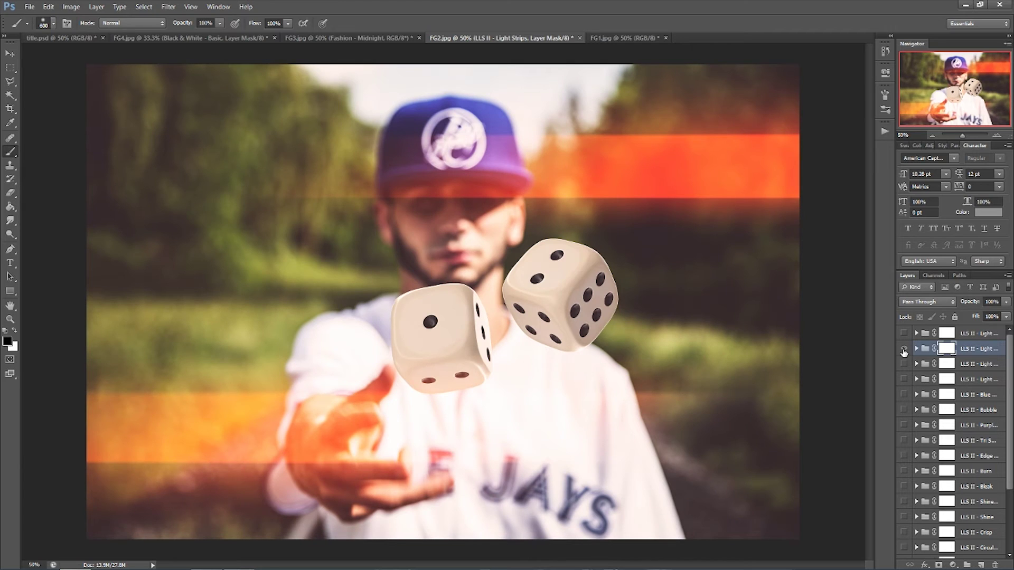
{"action": "left_click", "coordinate": [904, 349]}
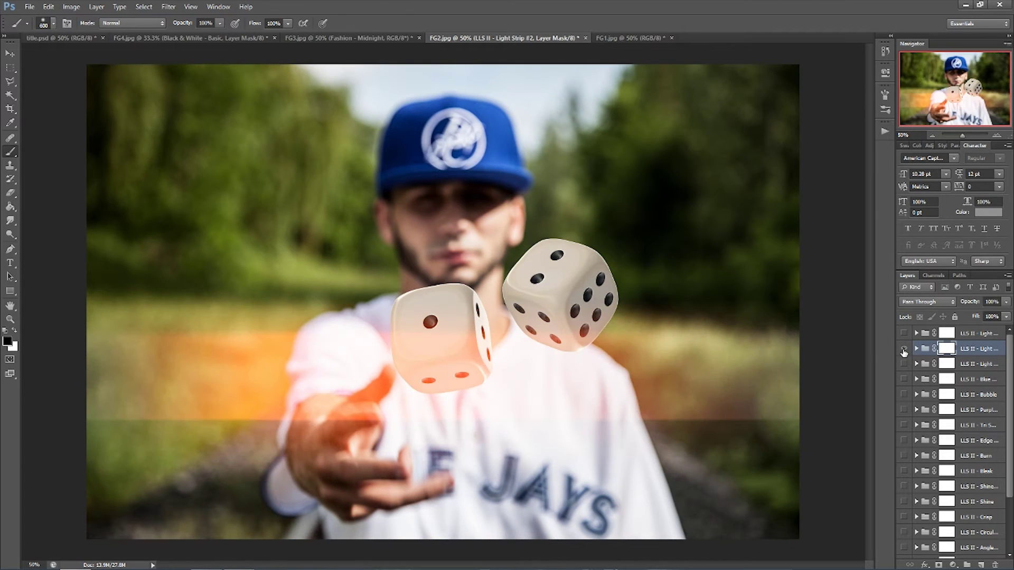
{"action": "left_click", "coordinate": [904, 350]}
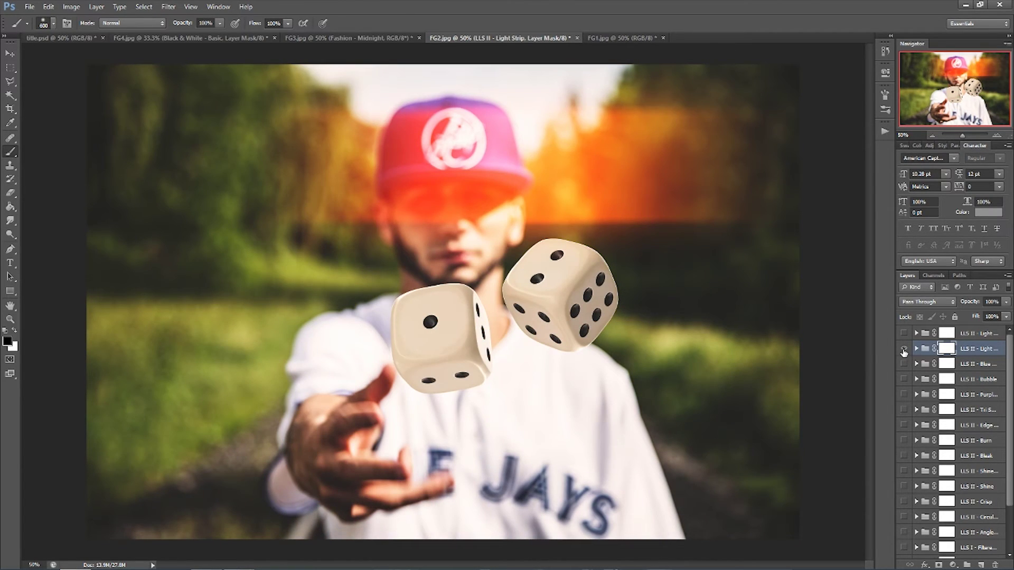
{"action": "left_click", "coordinate": [904, 349]}
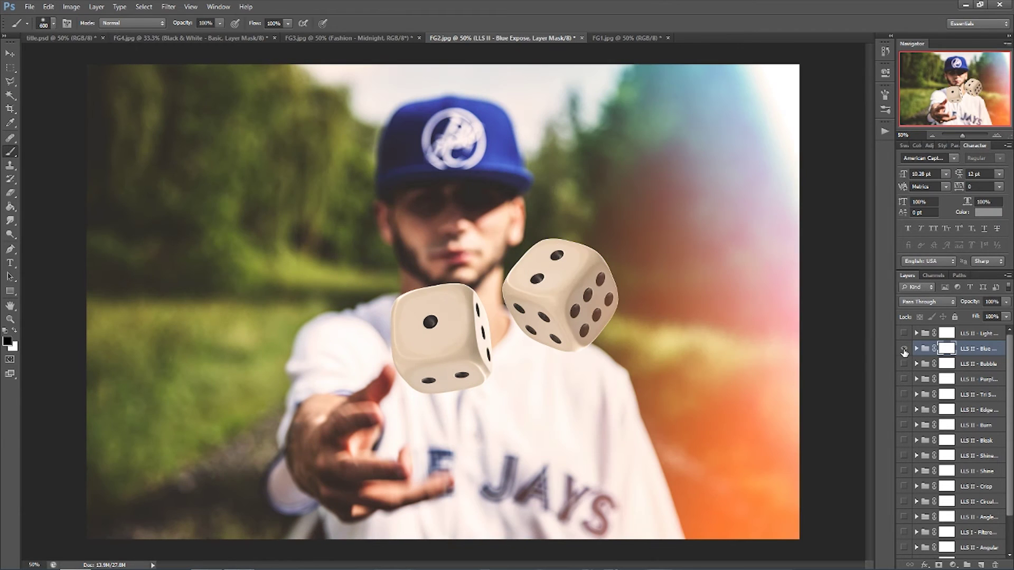
{"action": "left_click", "coordinate": [904, 349]}
- Preview and delete the Bubble, Purple Shine and Tri Shine groups
{"action": "left_click", "coordinate": [904, 349]}
{"action": "left_click", "coordinate": [904, 350]}
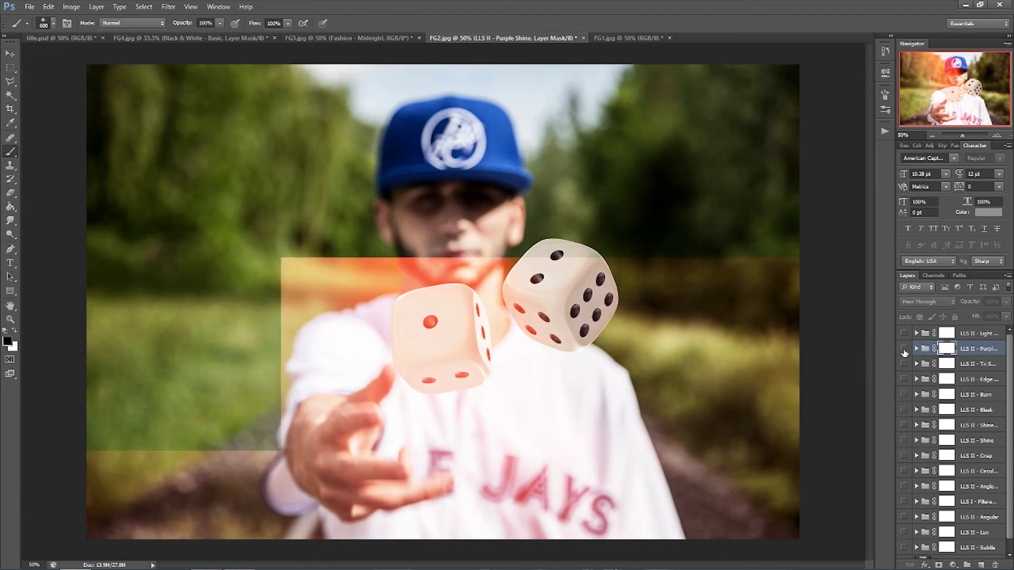
{"action": "left_click", "coordinate": [904, 349]}
{"action": "left_click", "coordinate": [904, 350]}
{"action": "left_click", "coordinate": [904, 350]}
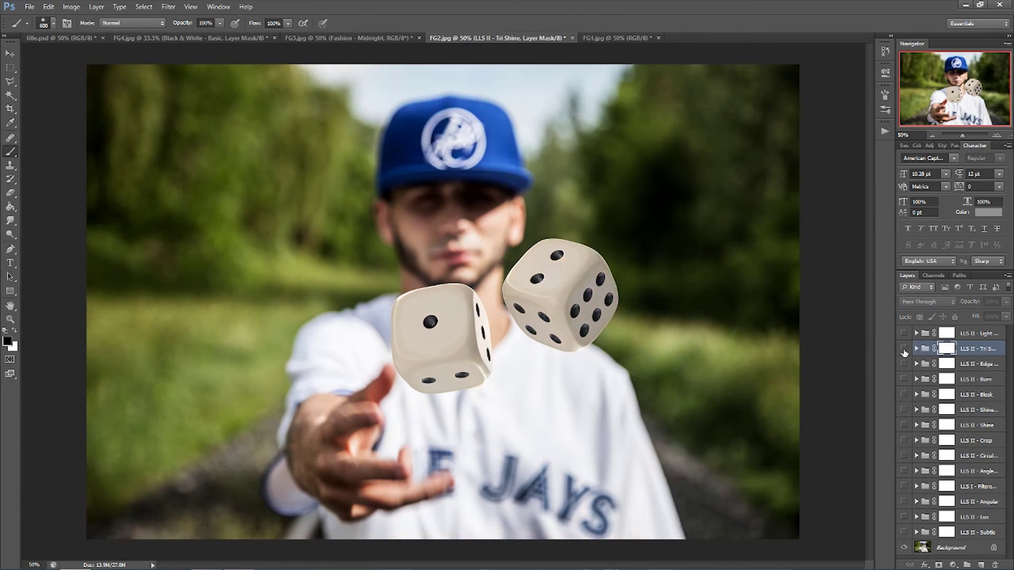
{"action": "left_click", "coordinate": [904, 349]}
- Preview and delete the Edge Burn, Burn and Bleak groups, then preview Shine #2
{"action": "left_click", "coordinate": [904, 349]}
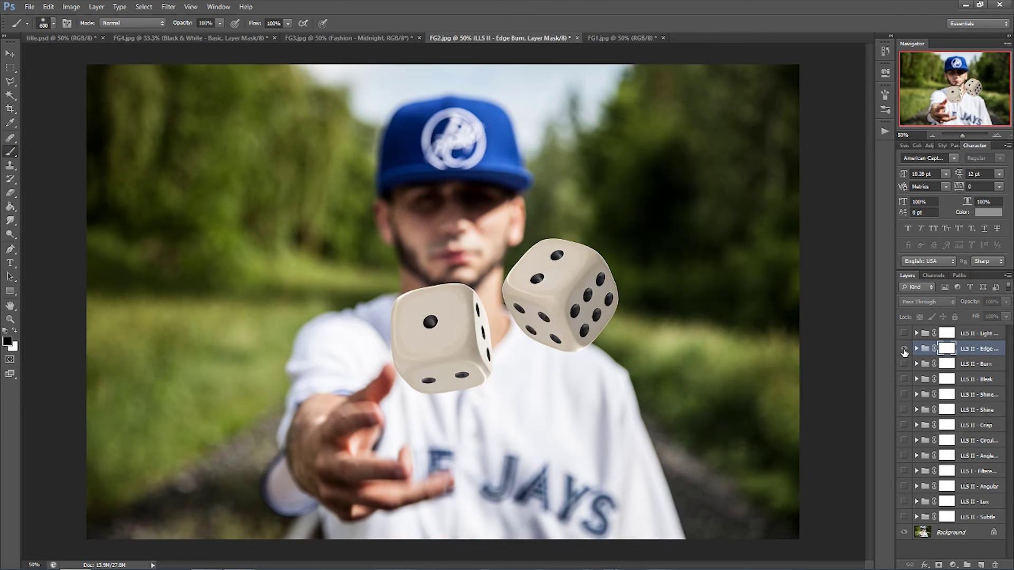
{"action": "key", "text": "Delete"}
{"action": "left_click", "coordinate": [903, 349]}
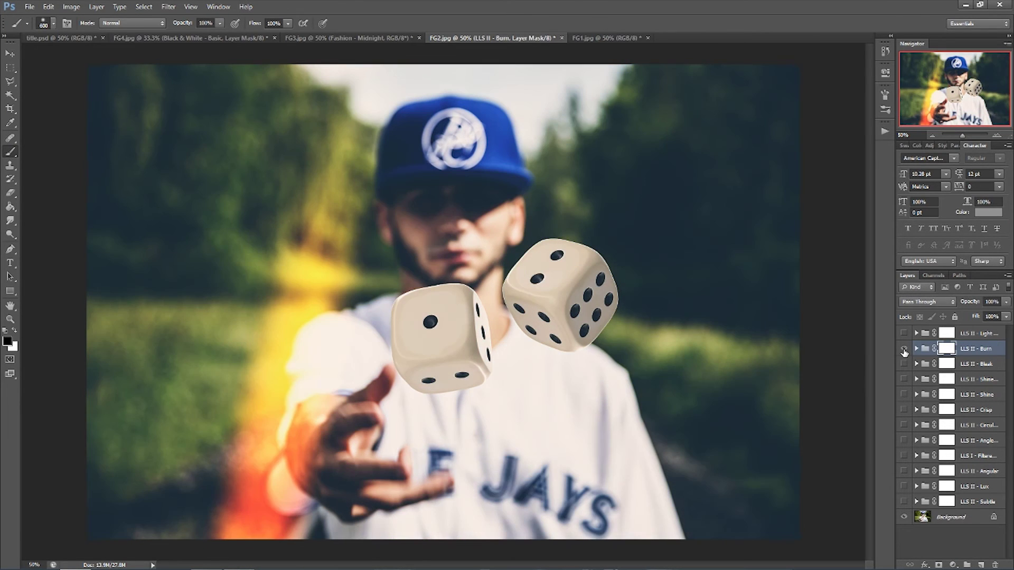
{"action": "key", "text": "Delete"}
{"action": "key", "text": "Delete"}
{"action": "left_click", "coordinate": [904, 350]}
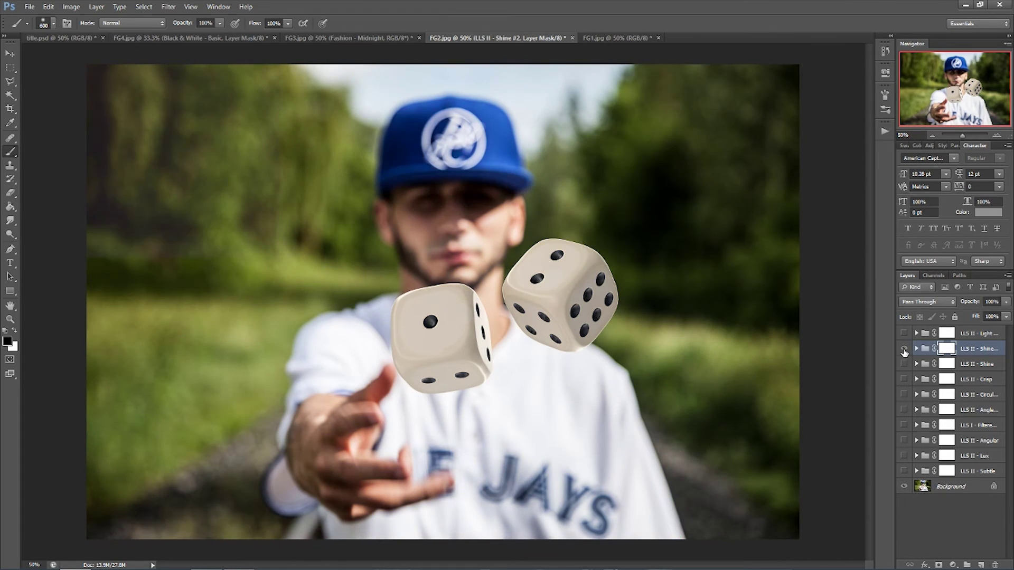
{"action": "left_click", "coordinate": [904, 350]}
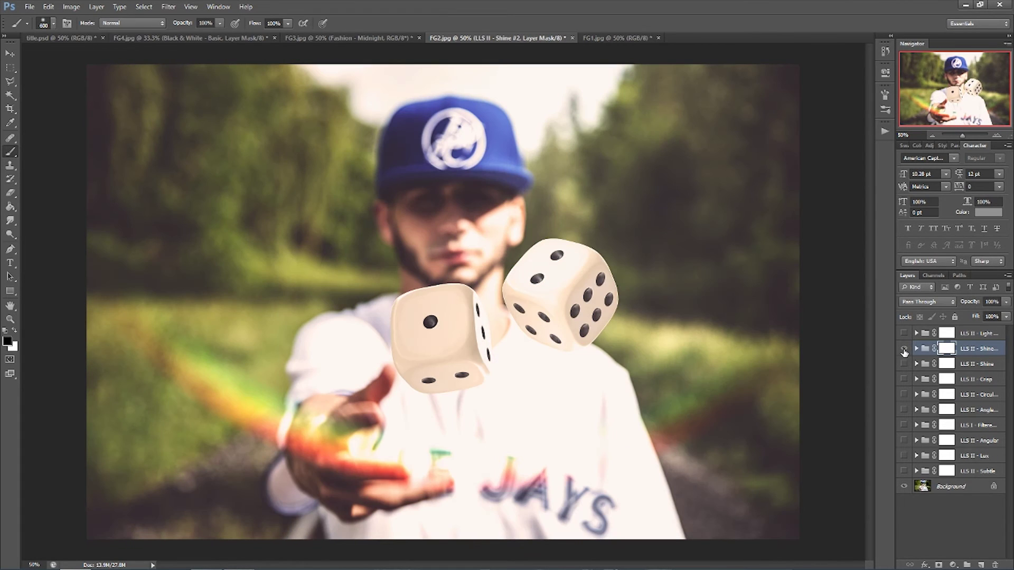
- Delete the Shine #2 through Subtle groups together
{"action": "left_click", "coordinate": [904, 350]}
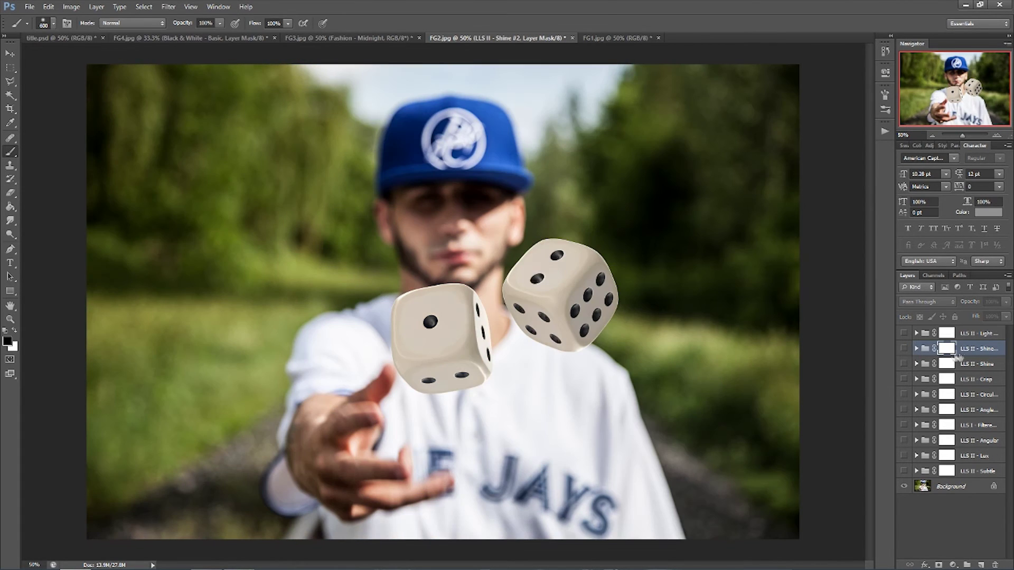
{"action": "left_click", "coordinate": [975, 471], "text": "shift"}
{"action": "key", "text": "Delete"}
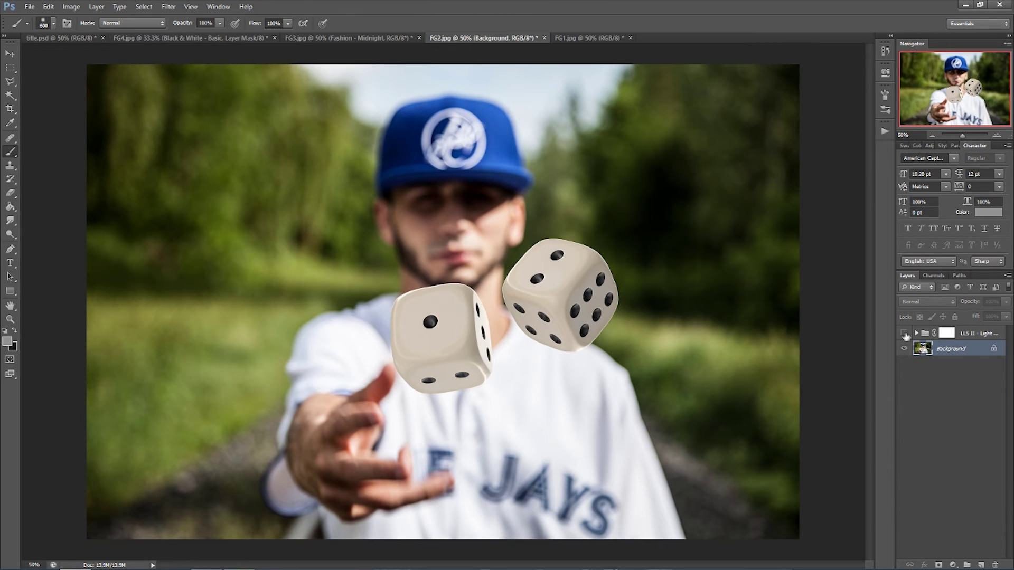
- Show the remaining LLS II Light Strips group and bring up its Gradient Fill presets
{"action": "left_click", "coordinate": [904, 334]}
{"action": "left_click", "coordinate": [916, 334]}
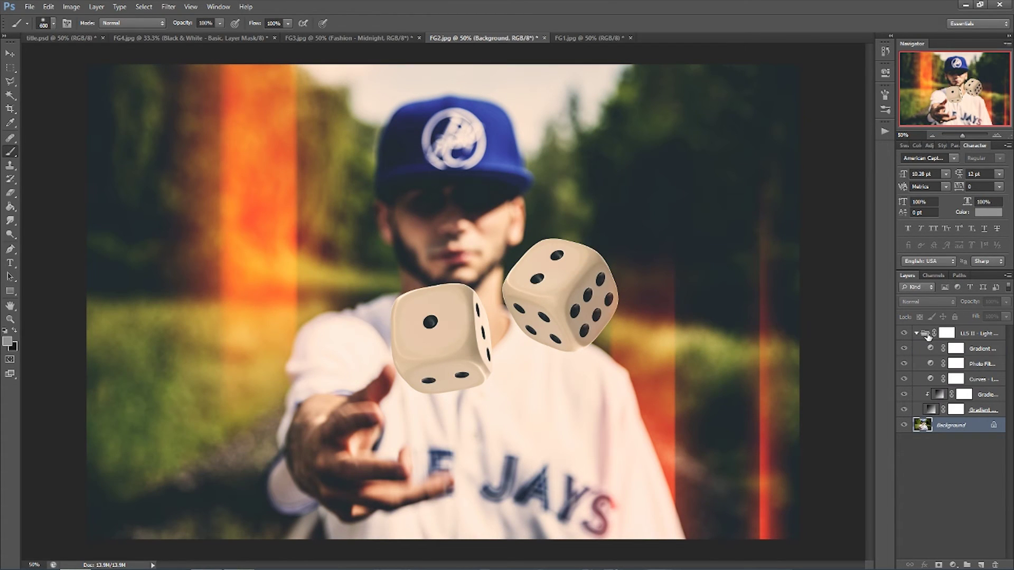
{"action": "double_click", "coordinate": [938, 396]}
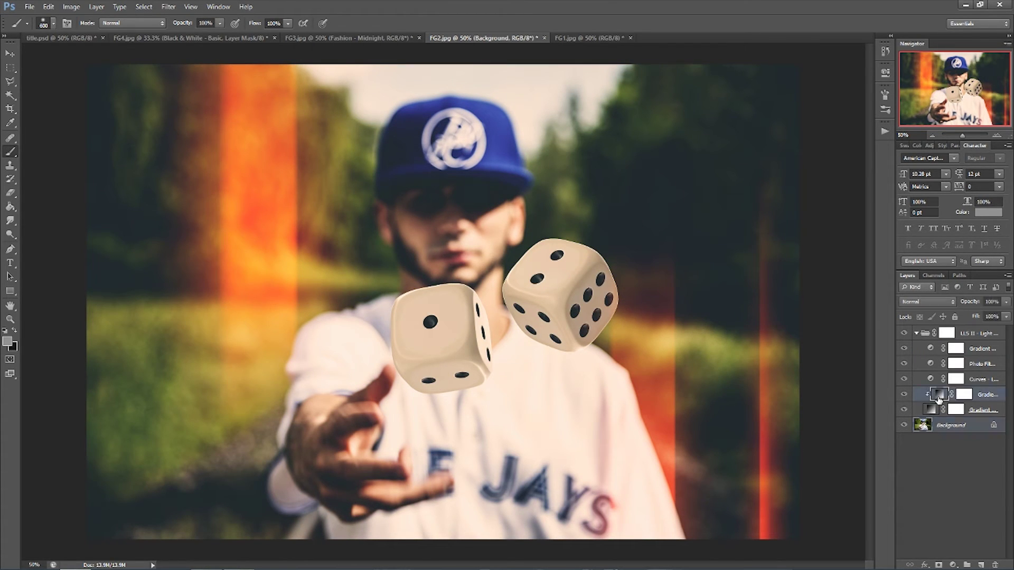
{"action": "left_click", "coordinate": [733, 191]}
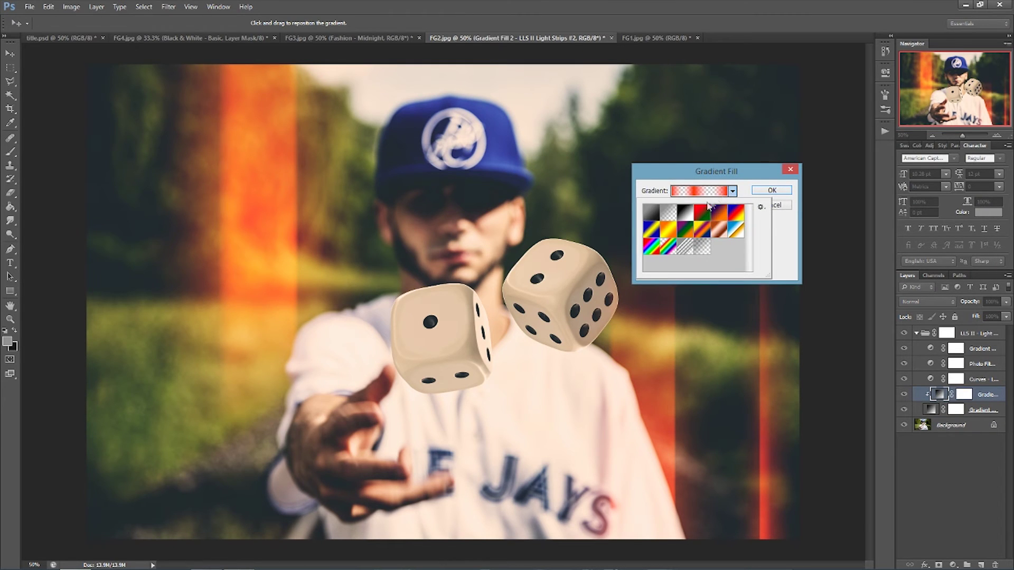
- Recolor the light-strip gradient on the dice photo to purple-green-orange
{"action": "left_click", "coordinate": [685, 233]}
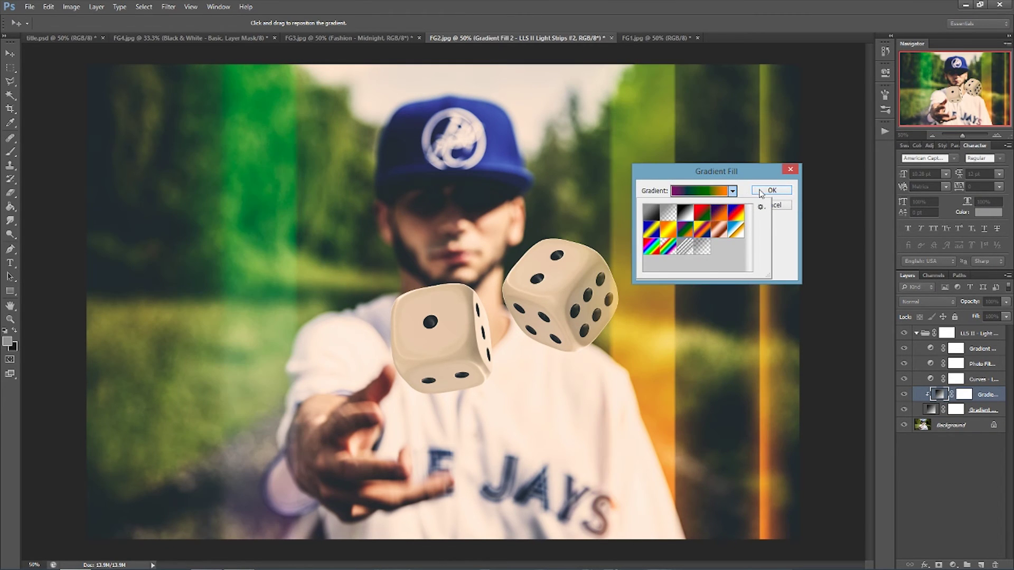
{"action": "left_click", "coordinate": [761, 193]}
{"action": "left_click", "coordinate": [762, 191]}
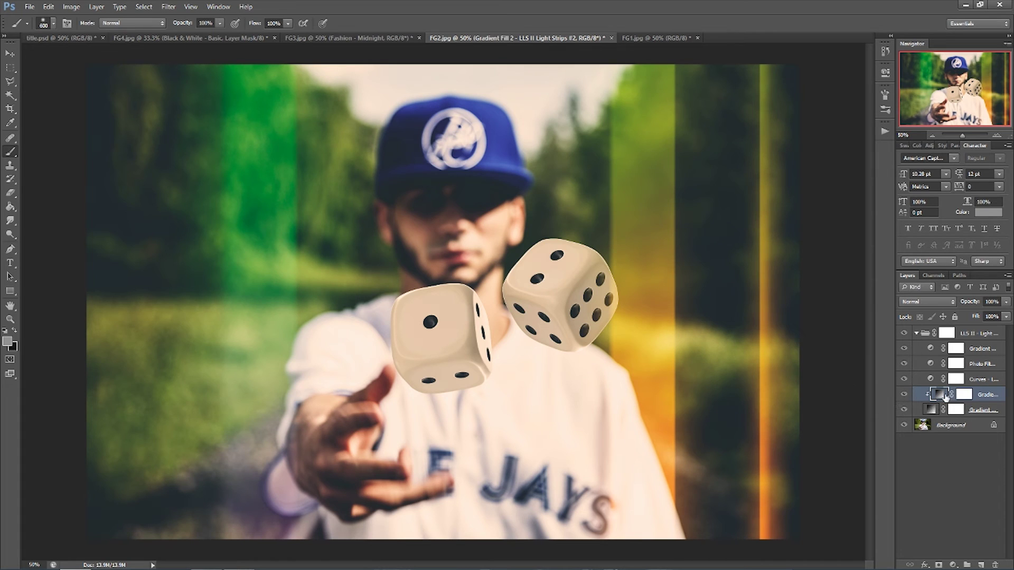
- Hide the Gradient and Photo Filter layers in LLS II, collapse the group, and go to FG1.jpg
{"action": "left_click", "coordinate": [915, 334]}
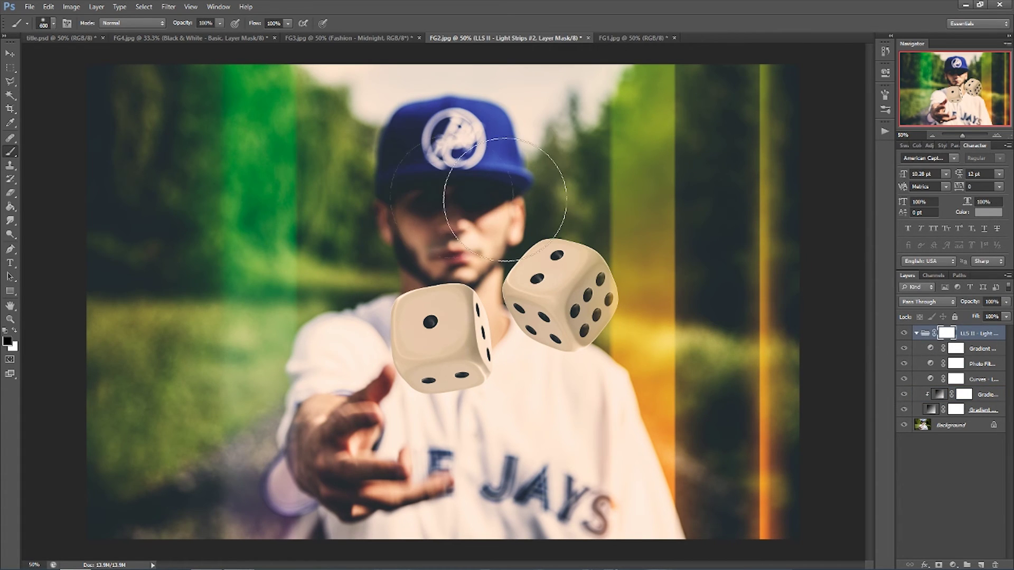
{"action": "left_click", "coordinate": [916, 333]}
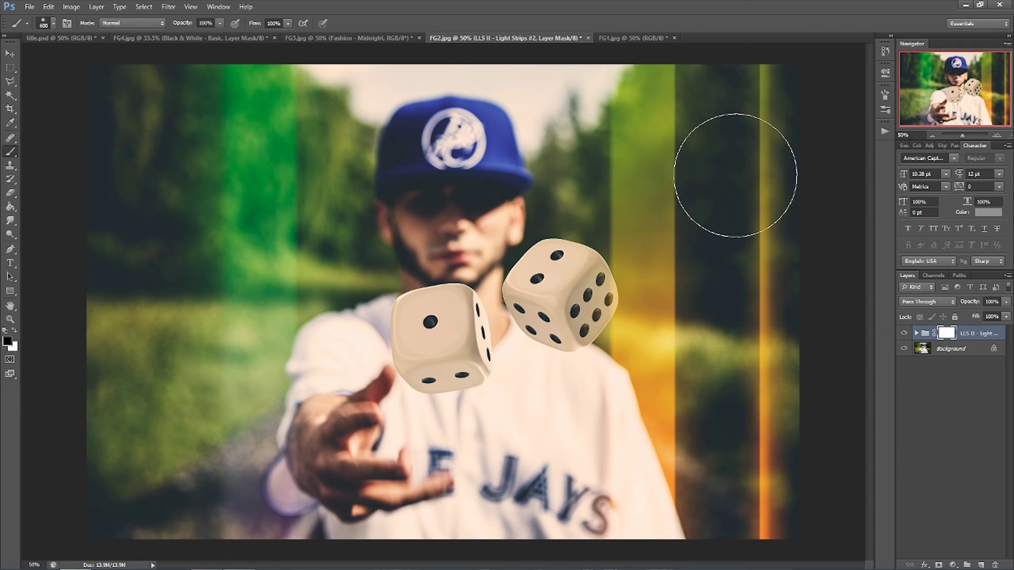
{"action": "left_click", "coordinate": [917, 334]}
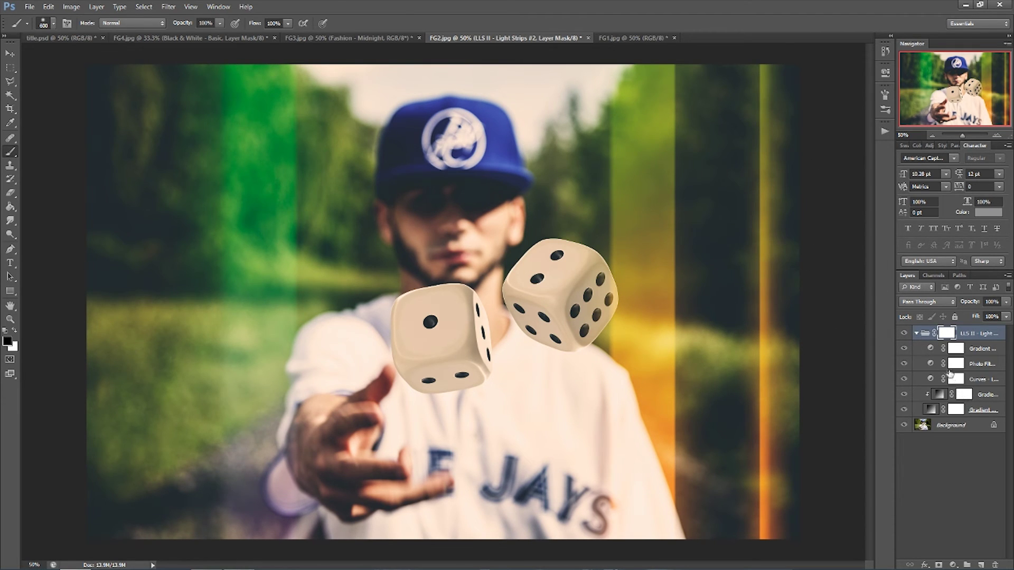
{"action": "left_click", "coordinate": [905, 349]}
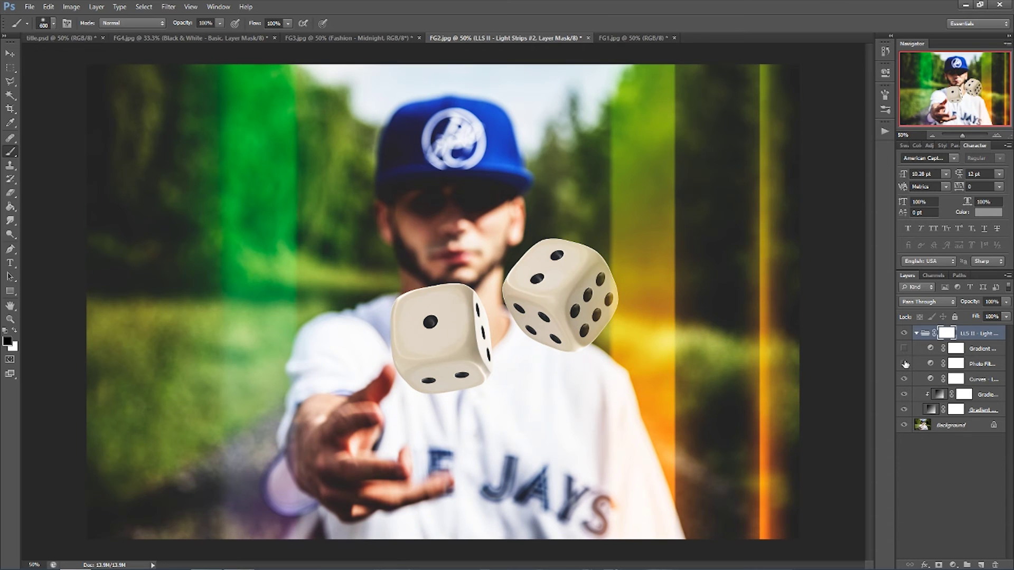
{"action": "left_click", "coordinate": [904, 364]}
{"action": "left_click", "coordinate": [917, 333]}
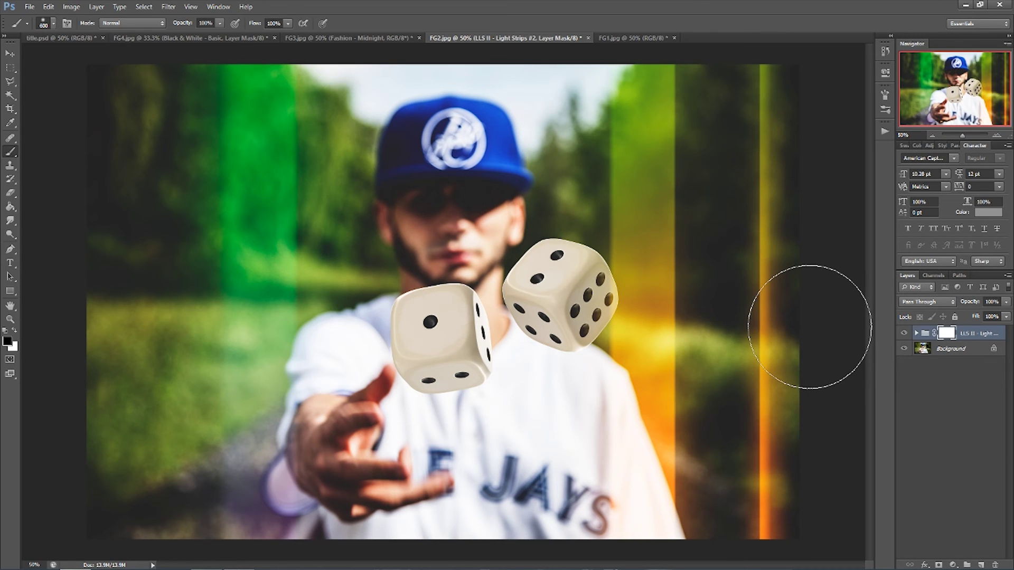
{"action": "left_click", "coordinate": [637, 41]}
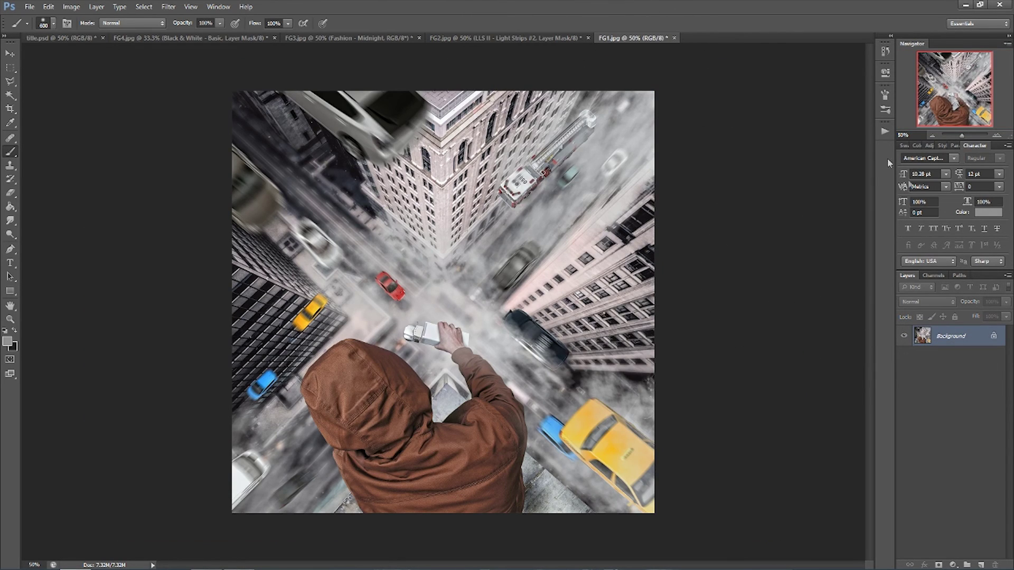
- Run the RS II - Blaze and then RS II - Reel actions on the FG1 rooftop photo
{"action": "left_click", "coordinate": [880, 134]}
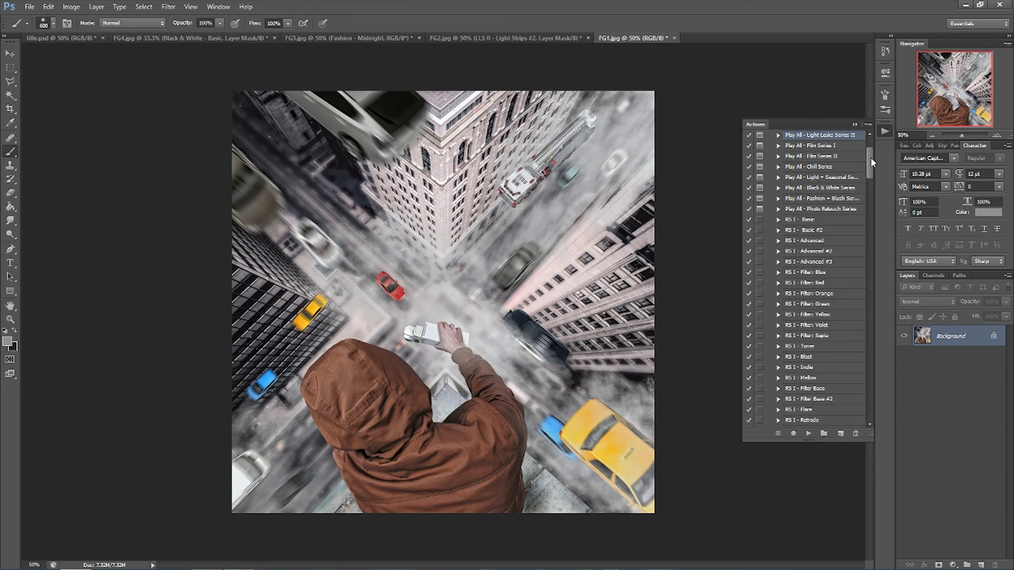
{"action": "left_click_drag", "start_coordinate": [869, 160], "coordinate": [865, 199]}
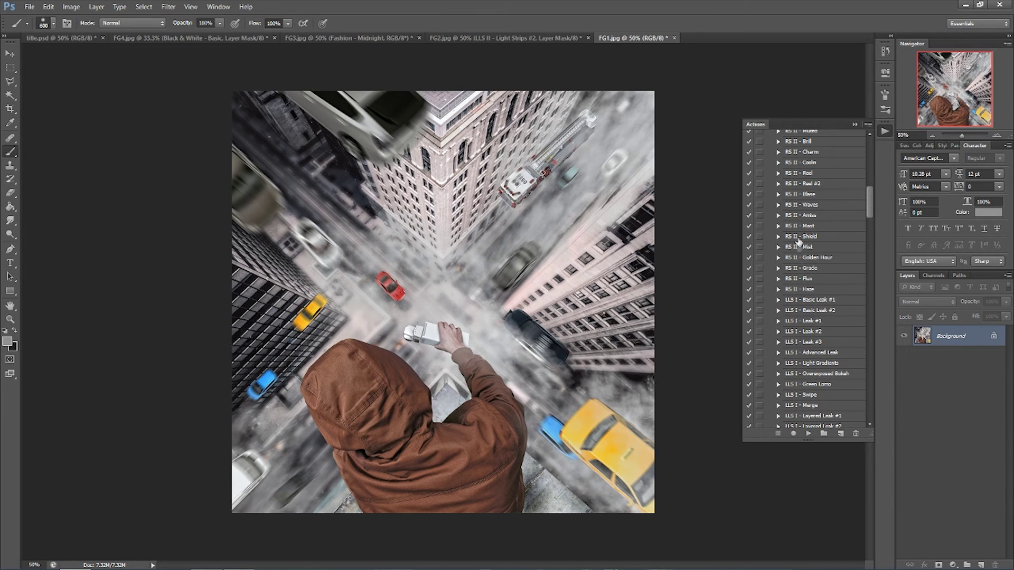
{"action": "left_click", "coordinate": [806, 196]}
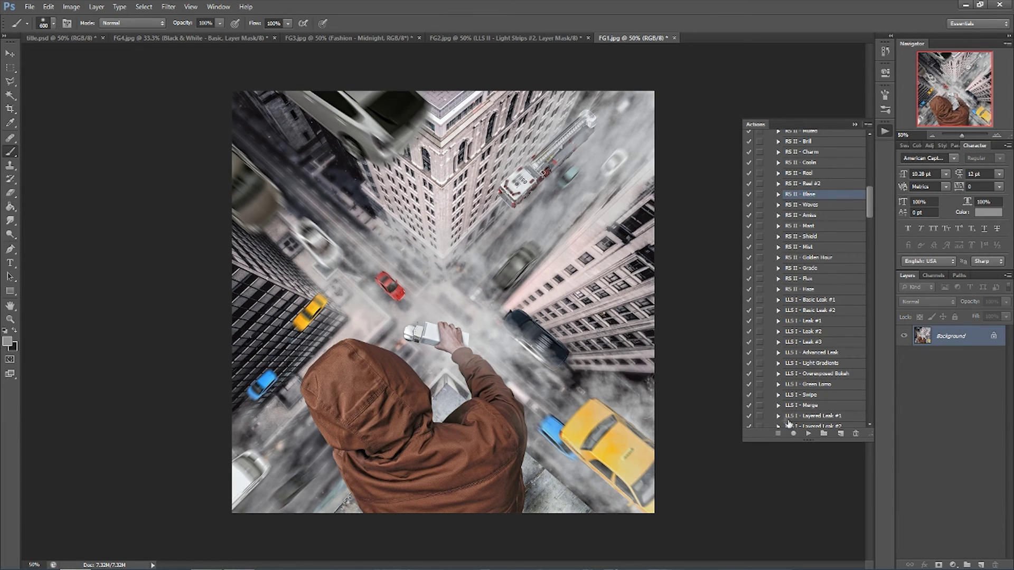
{"action": "left_click", "coordinate": [808, 433]}
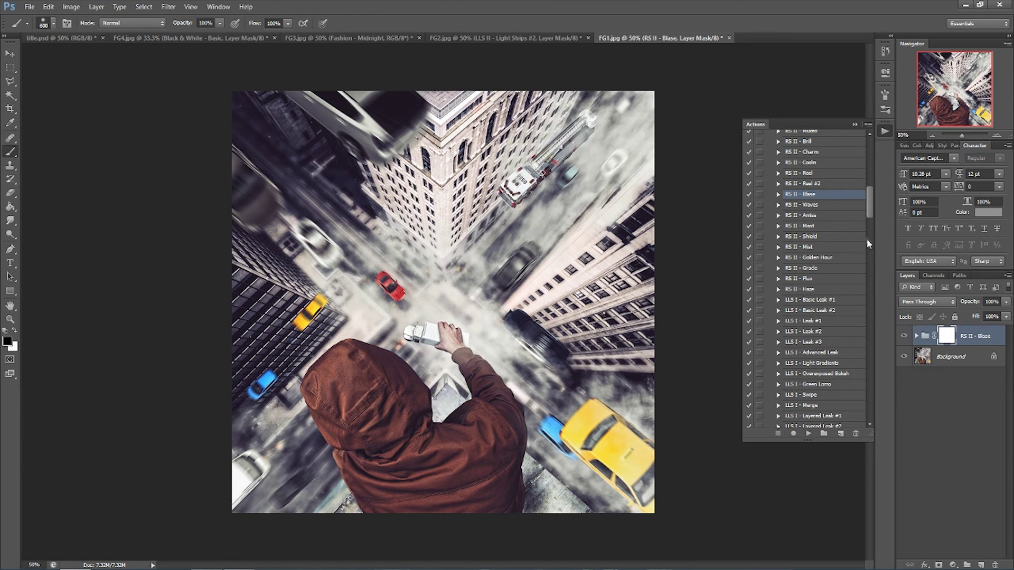
{"action": "left_click", "coordinate": [811, 174]}
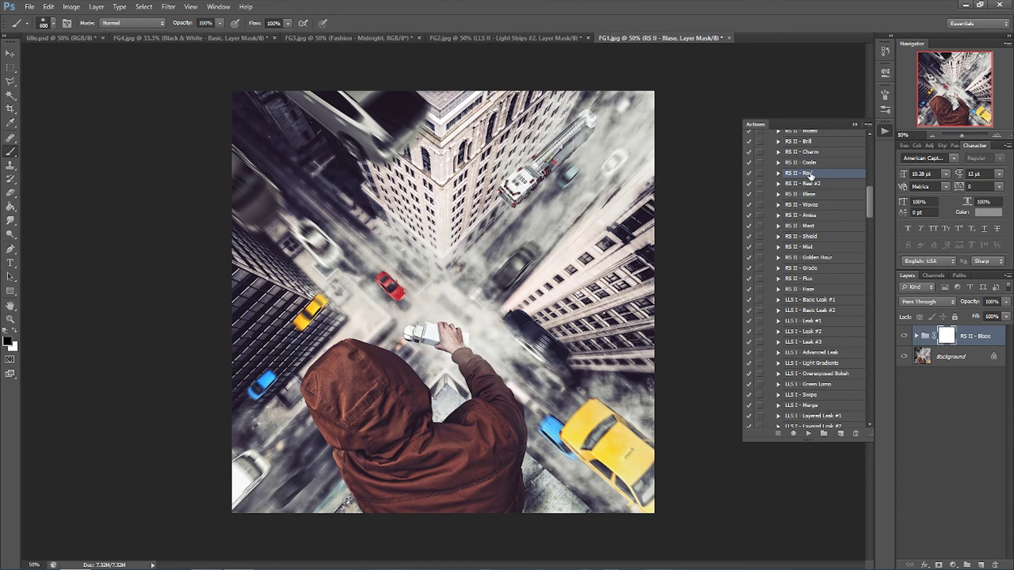
{"action": "left_click", "coordinate": [808, 433]}
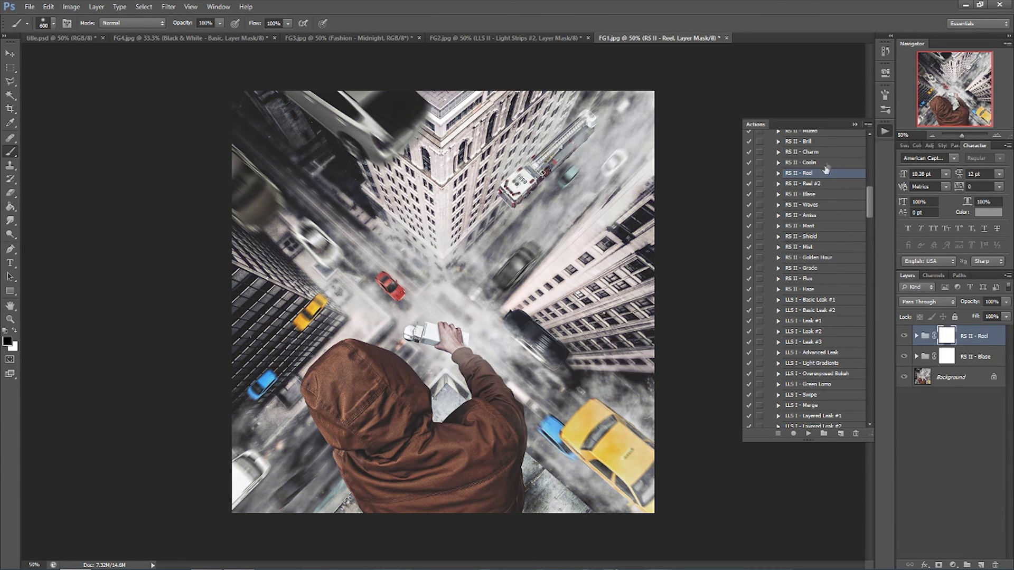
{"action": "left_click", "coordinate": [854, 124]}
{"action": "left_click", "coordinate": [977, 336]}
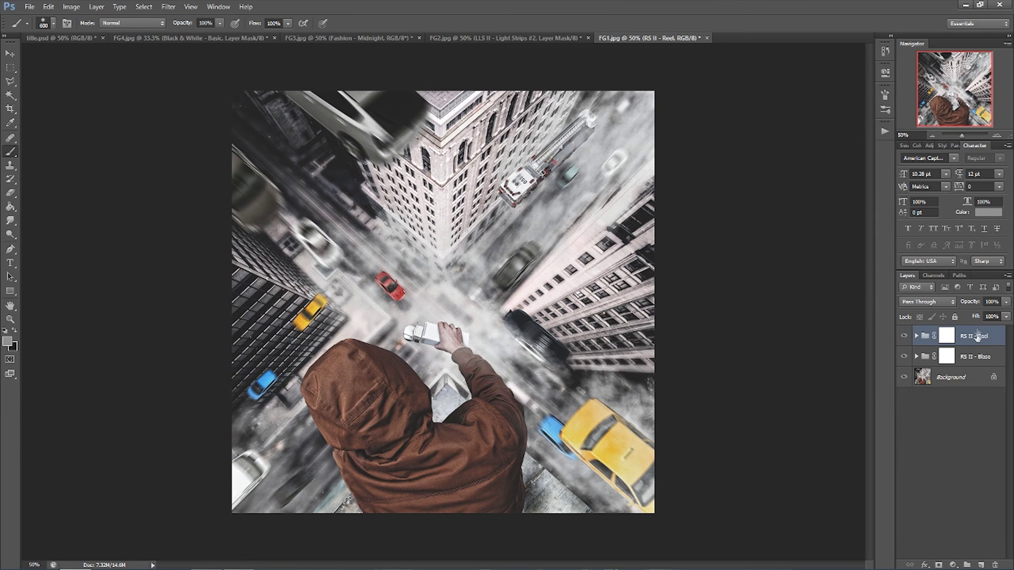
{"action": "left_click", "coordinate": [969, 302]}
- Move the RS II - Blaze group above Reel and set its opacity to 40%
{"action": "left_click", "coordinate": [946, 356]}
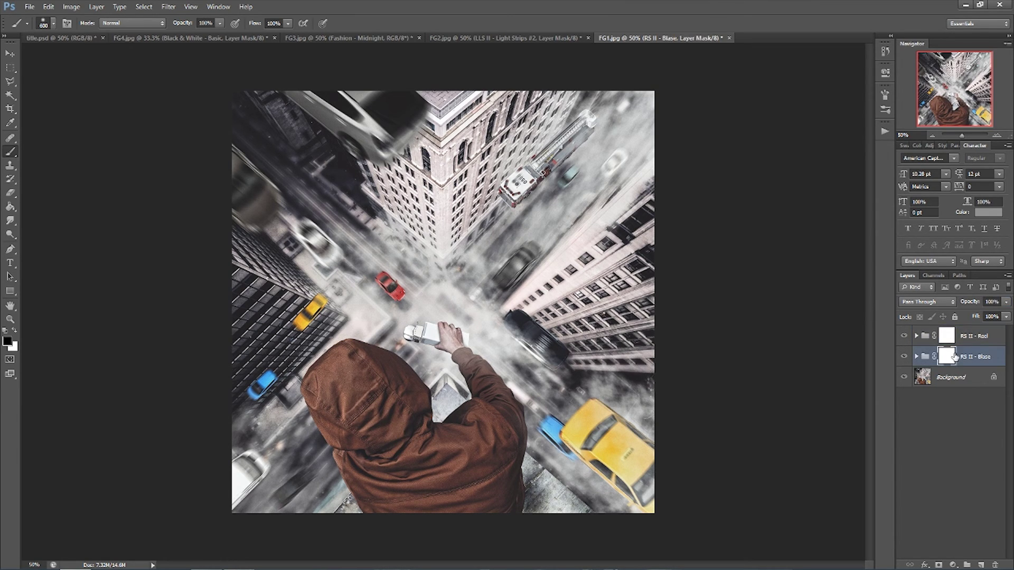
{"action": "left_click_drag", "start_coordinate": [969, 304], "coordinate": [940, 304]}
{"action": "left_click", "coordinate": [953, 329], "text": "shift"}
{"action": "left_click_drag", "start_coordinate": [953, 327], "coordinate": [975, 306]}
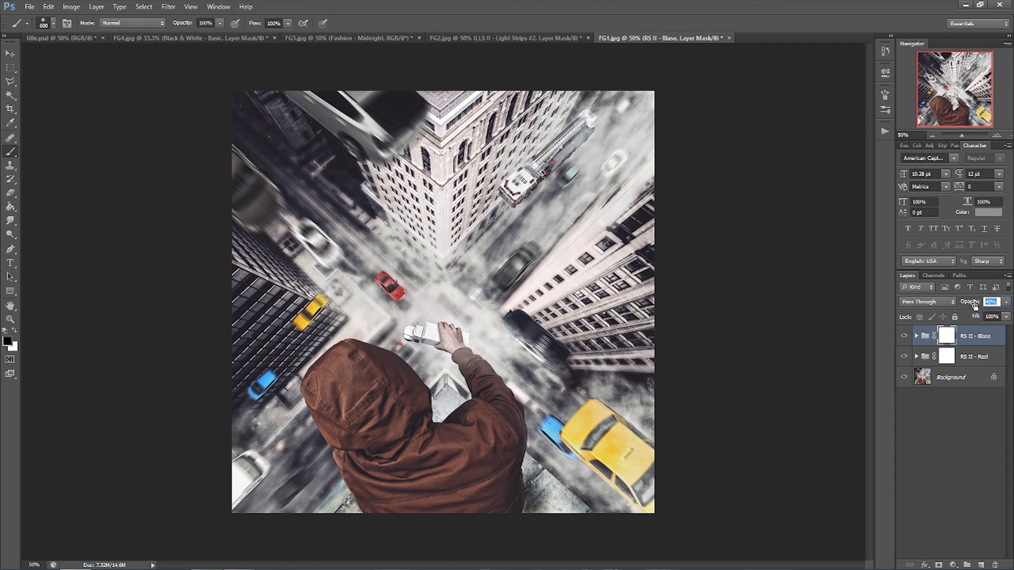
{"action": "key", "text": "Return"}
- Paint the Blaze mask off the figure's arm and shoulder with a large brush at 55% opacity
{"action": "left_click", "coordinate": [48, 21]}
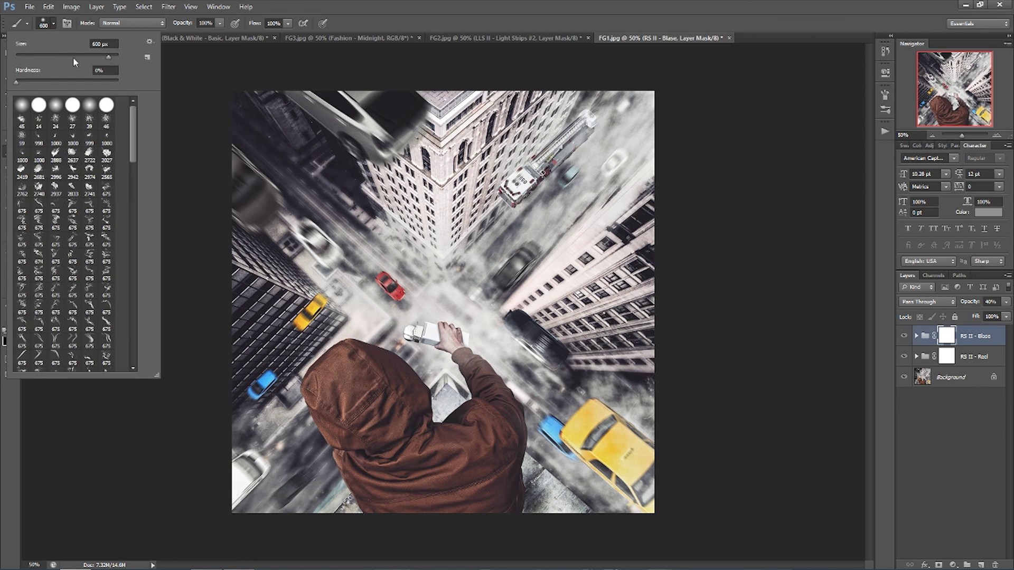
{"action": "key", "text": "Return"}
{"action": "key", "text": "5"}
{"action": "key", "text": "5"}
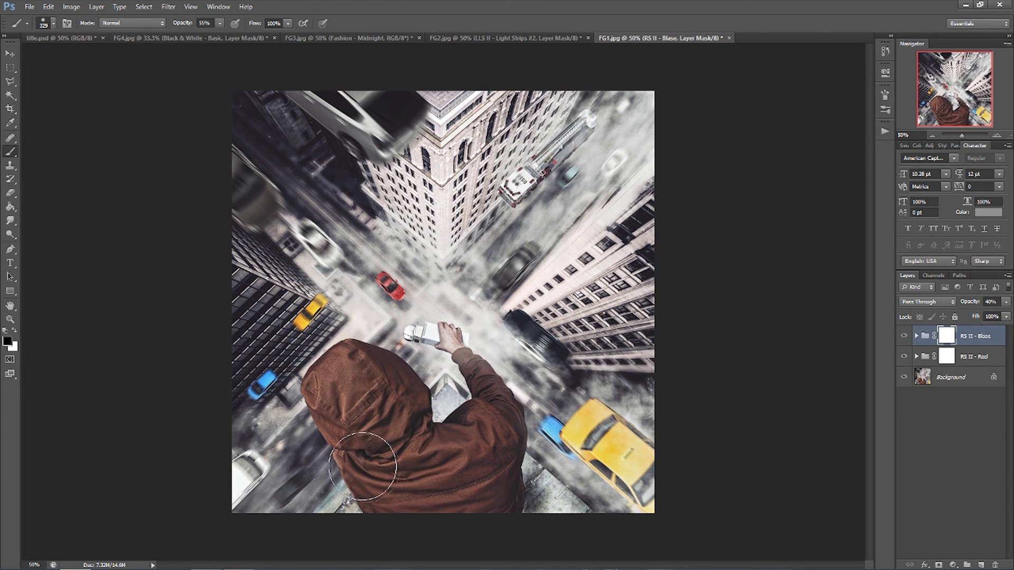
{"action": "mouse_move", "coordinate": [494, 427]}
{"action": "left_mouse_down"}
{"action": "mouse_move", "coordinate": [459, 375]}
{"action": "mouse_move", "coordinate": [499, 401]}
{"action": "left_mouse_up"}
{"action": "left_click", "coordinate": [917, 357]}
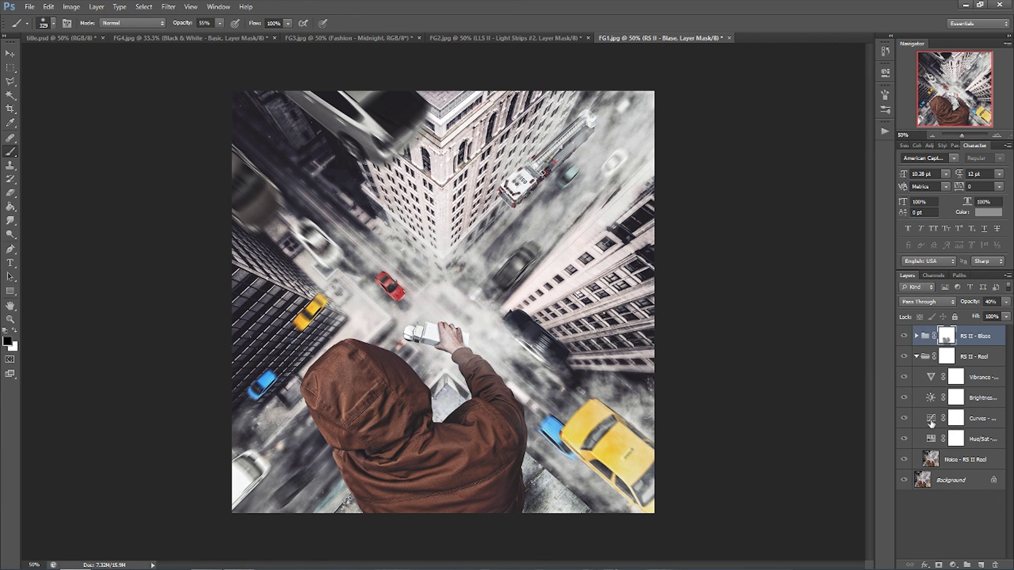
{"action": "double_click", "coordinate": [931, 422]}
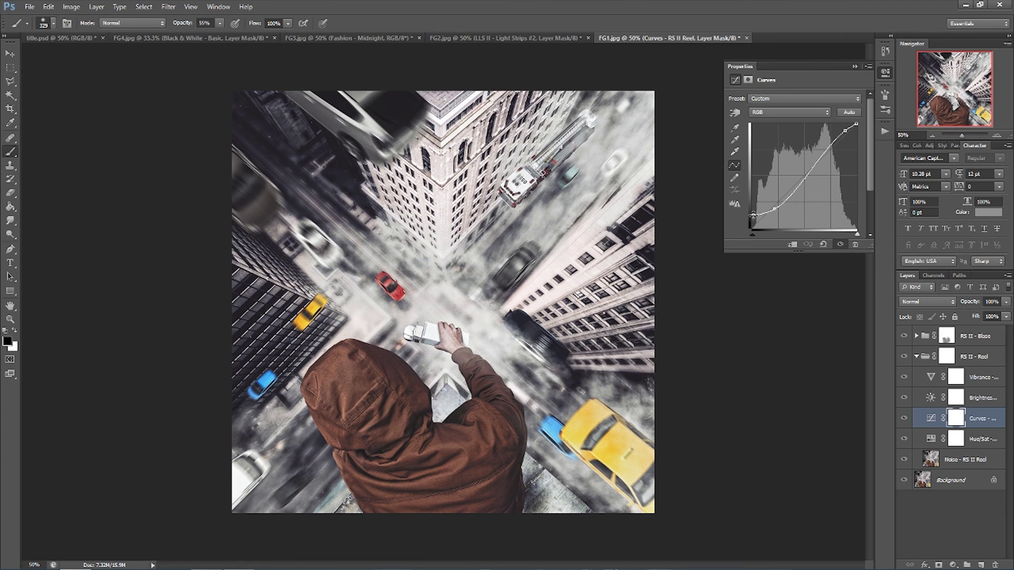
- Lower the black point of the Reel Curves to darken shadows, then collapse the Reel group
{"action": "left_click_drag", "start_coordinate": [753, 215], "coordinate": [752, 222]}
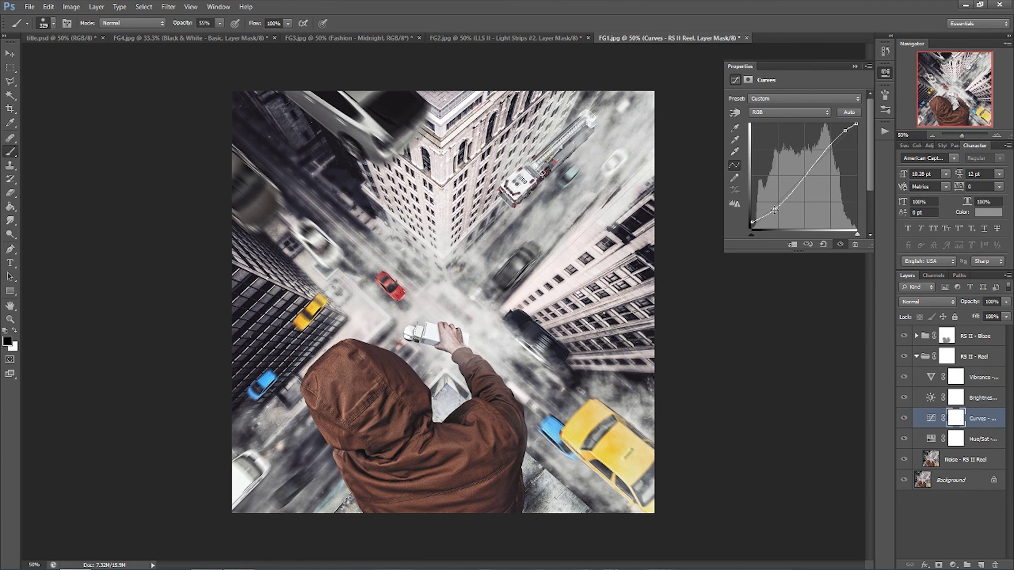
{"action": "left_click", "coordinate": [855, 66]}
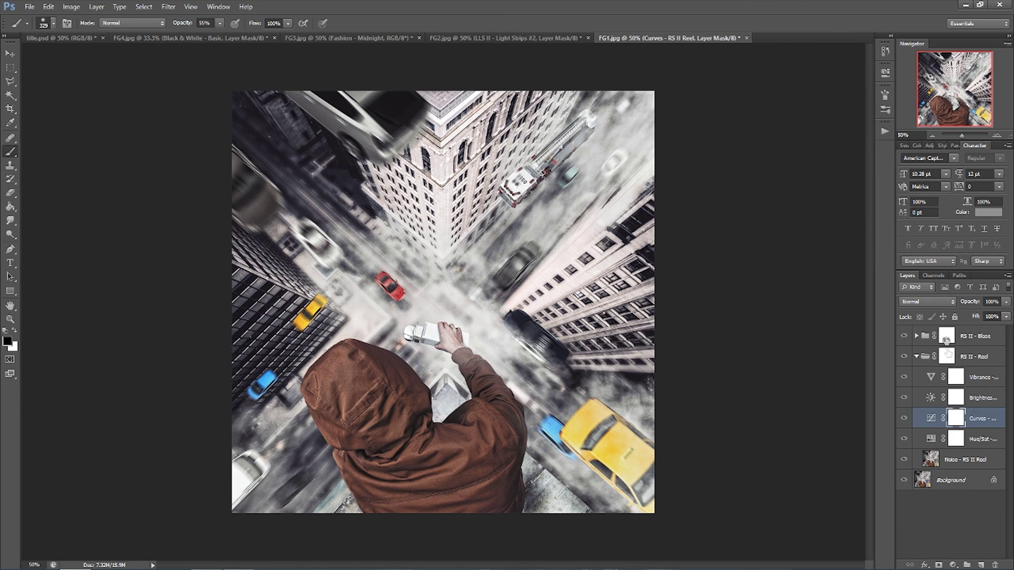
{"action": "left_click", "coordinate": [916, 358]}
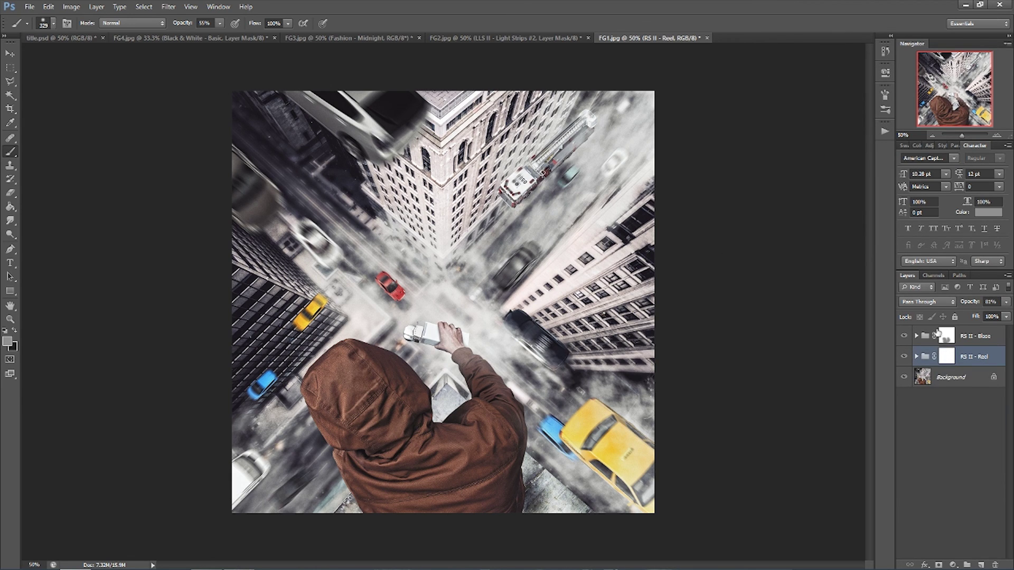
{"action": "left_click", "coordinate": [69, 38]}
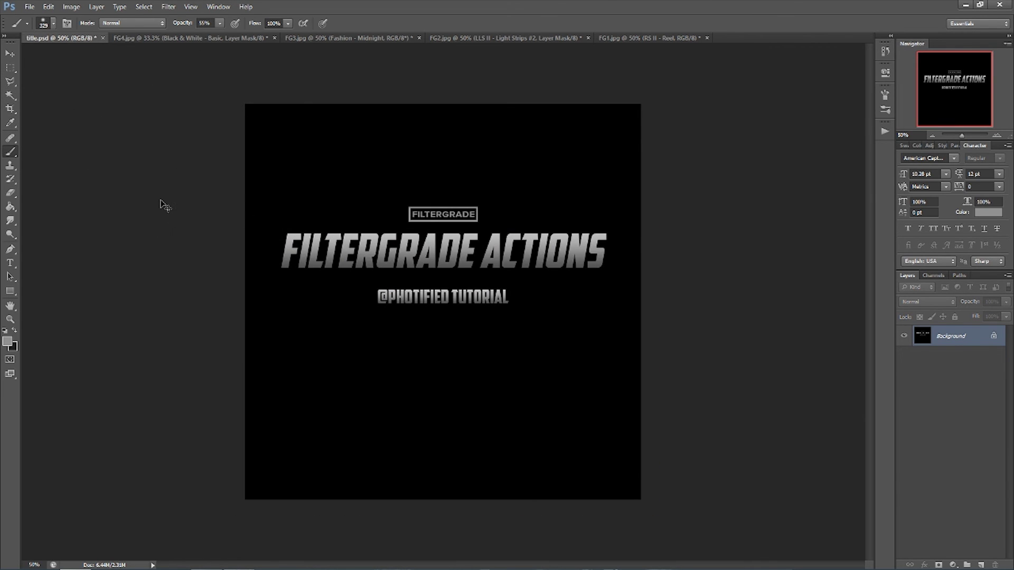
- View the FILTERGRADE ACTIONS title card at 100% zoom
{"action": "key", "text": "ctrl+1"}
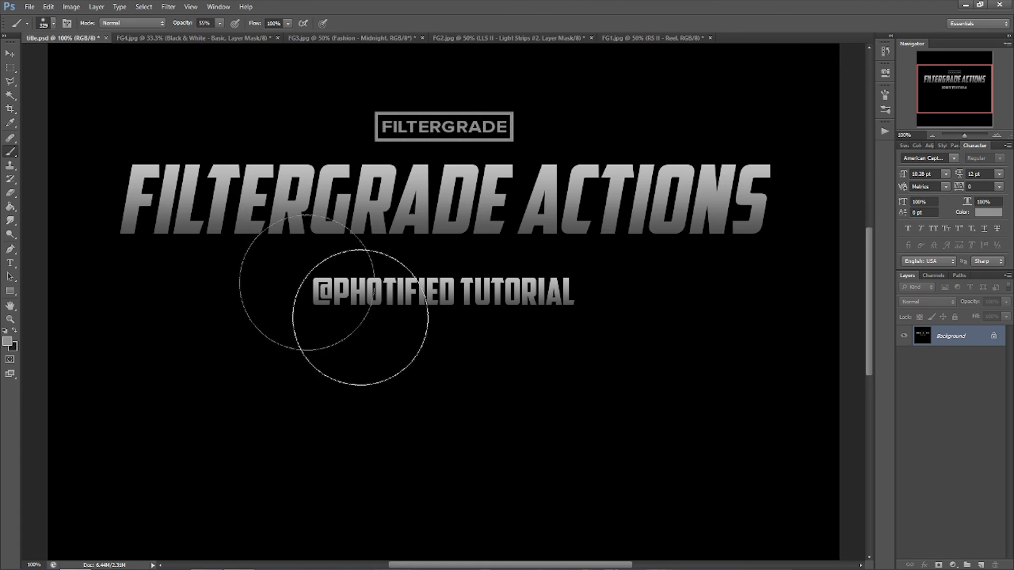
{"action": "scroll", "coordinate": [360, 317], "scroll_direction": "up", "scroll_amount": 3}
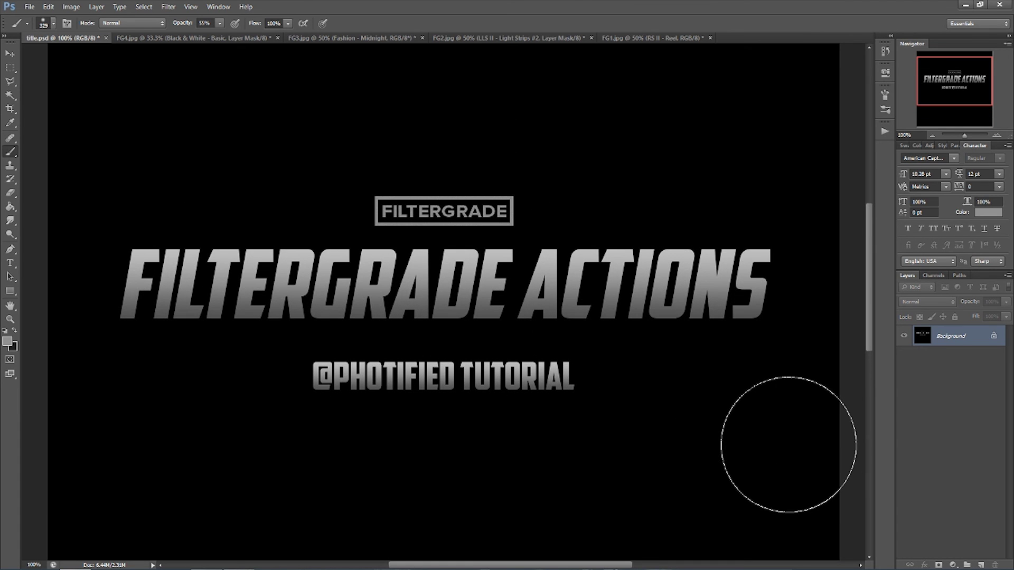